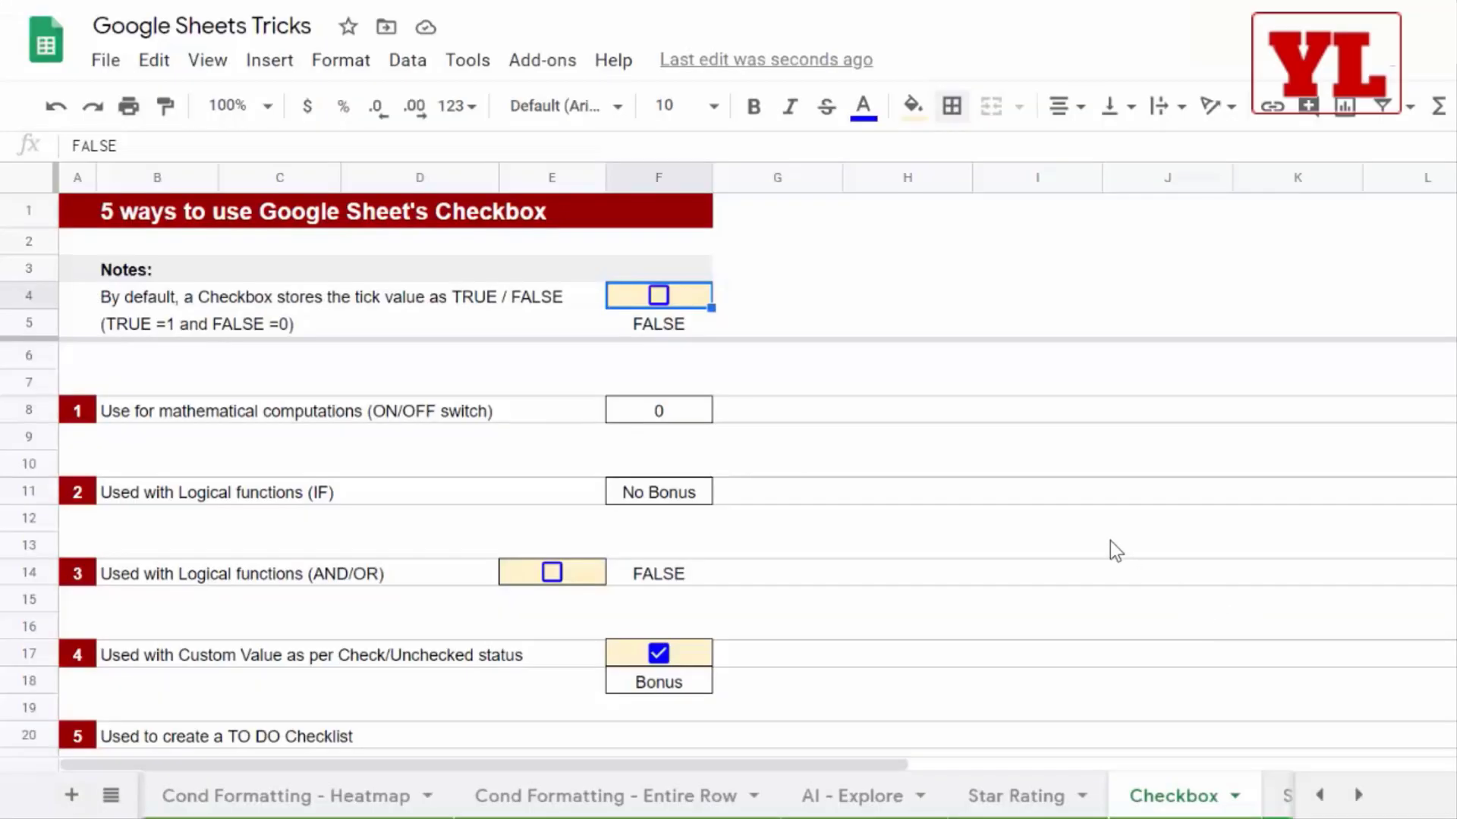
Tick the F4 checkbox so F5 reads TRUE, F8 shows 100 and F11 shows Bonus.
left_click(658, 295)
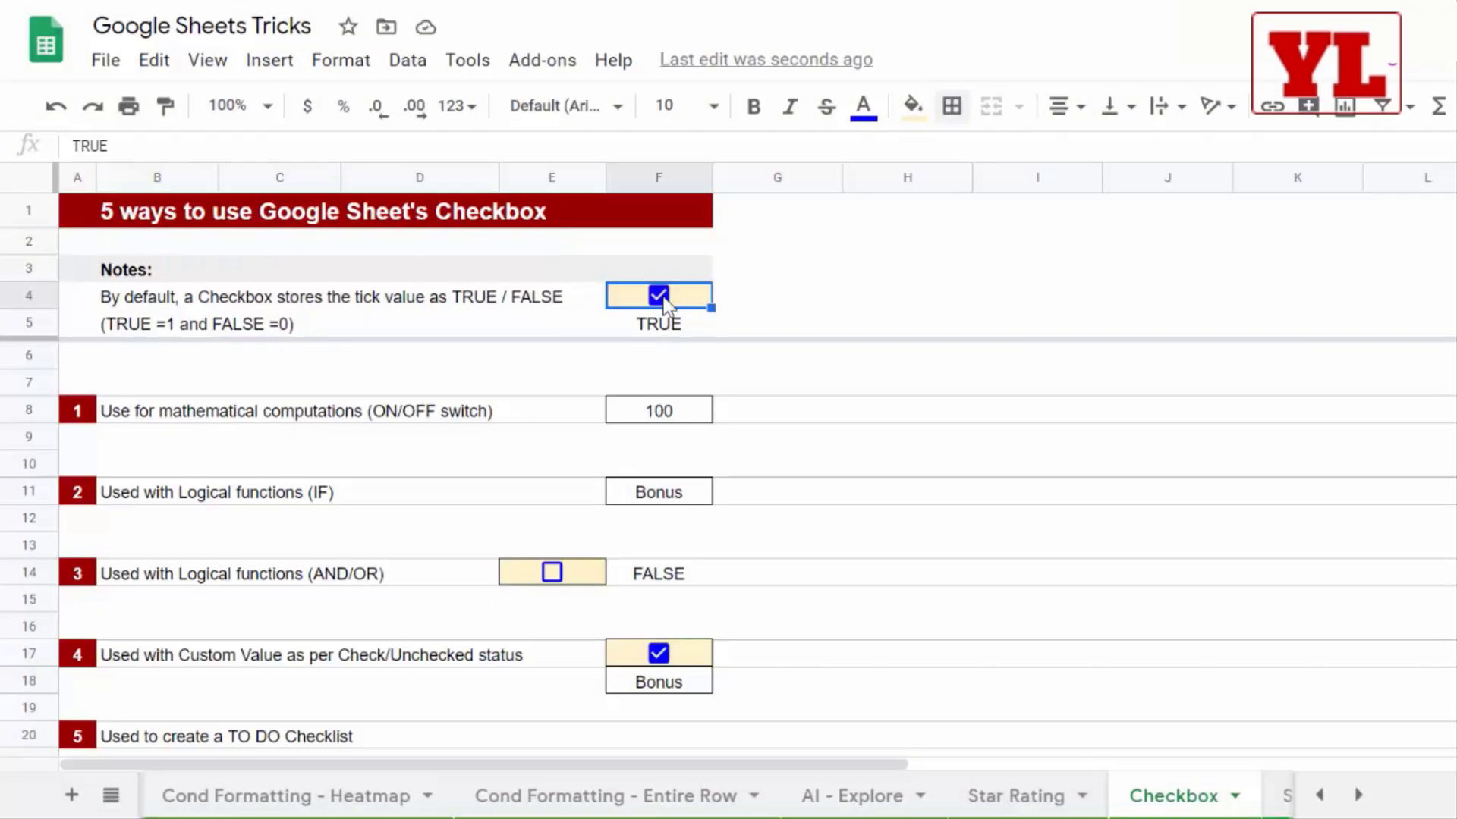
left_click(282, 64)
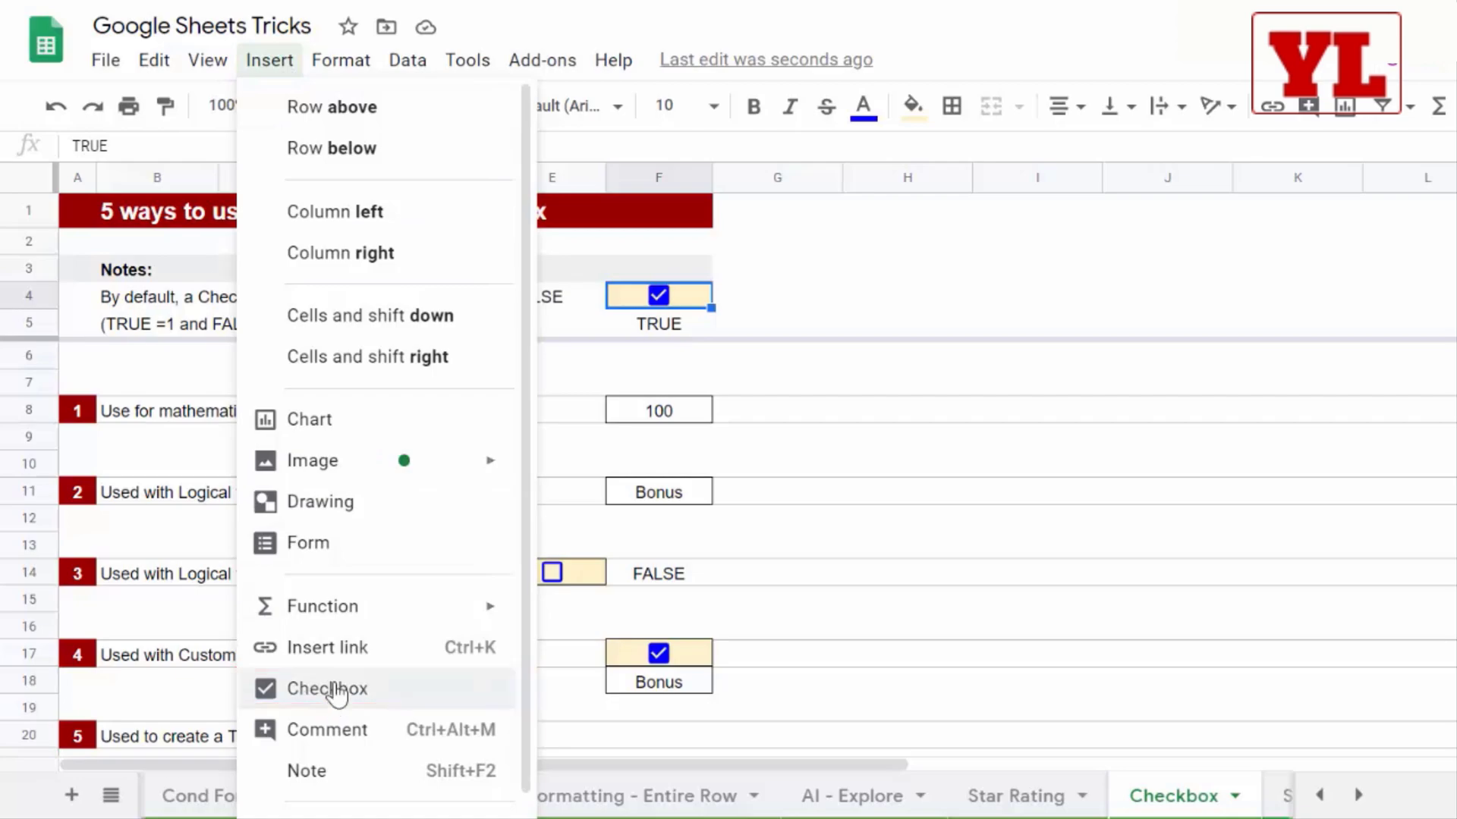
Check that F4's data validation criterion is Checkbox, then cancel without changes.
left_click(407, 60)
left_click(420, 64)
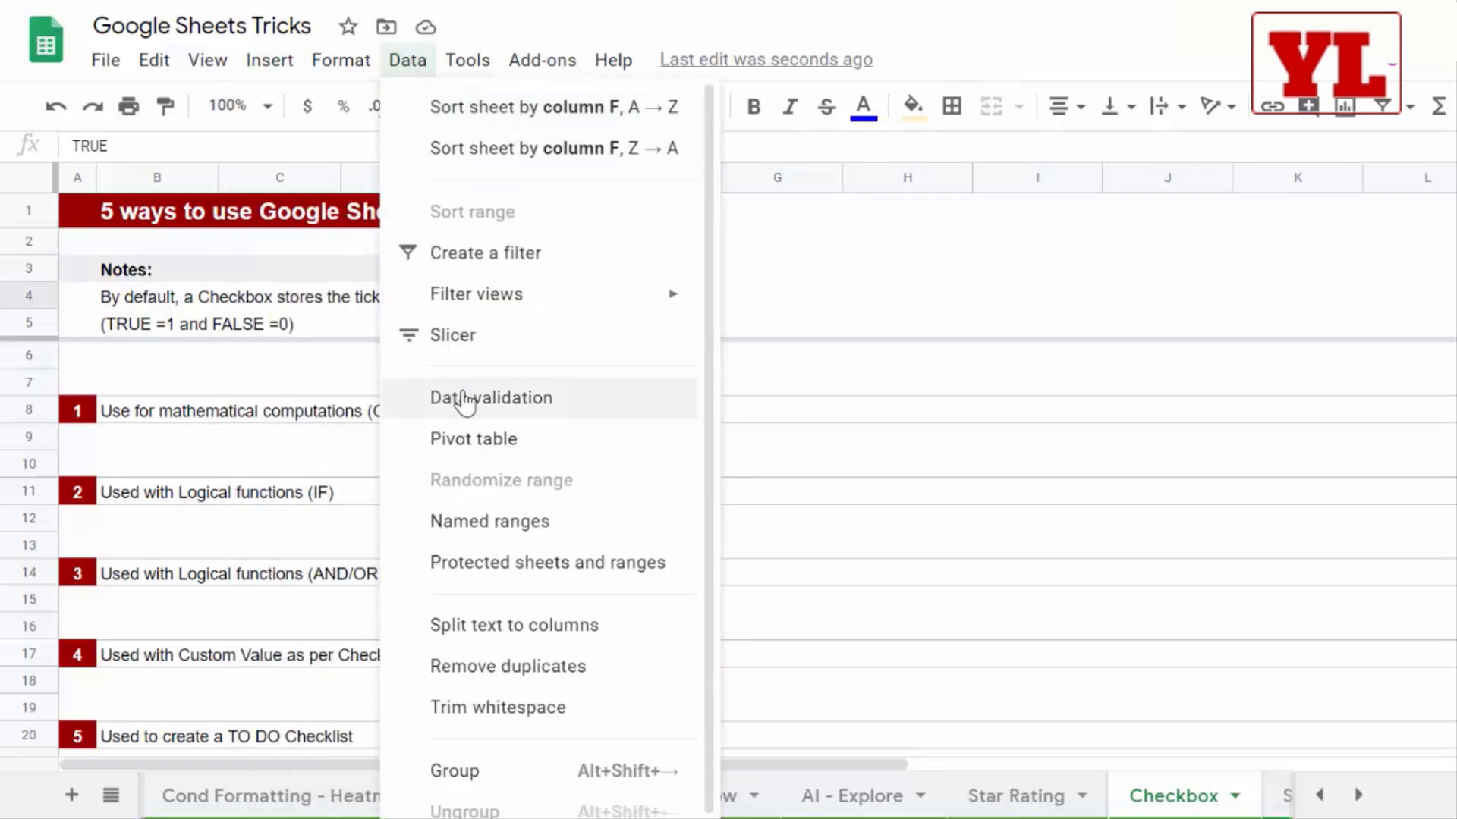
left_click(463, 396)
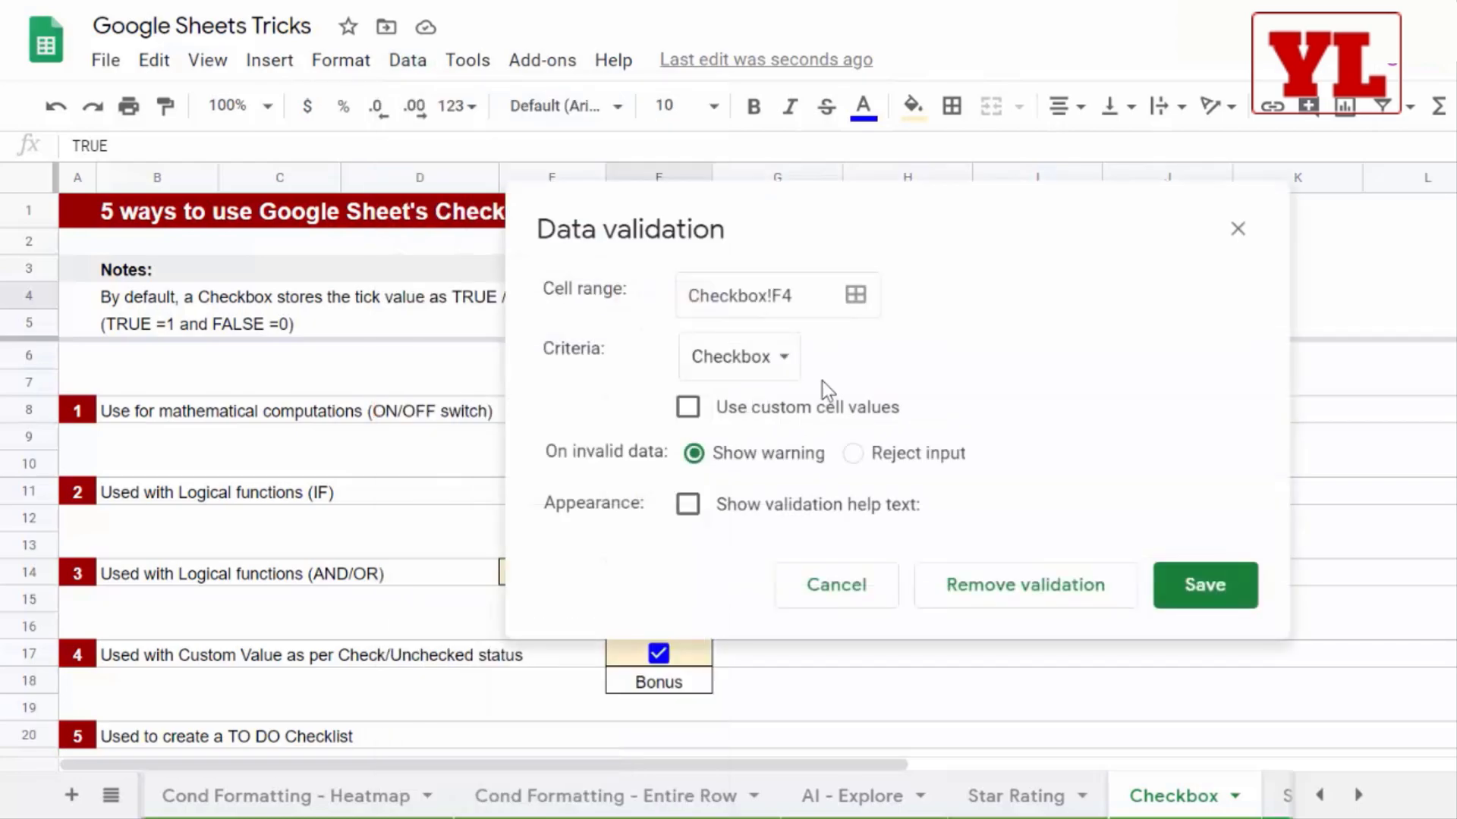
left_click(781, 369)
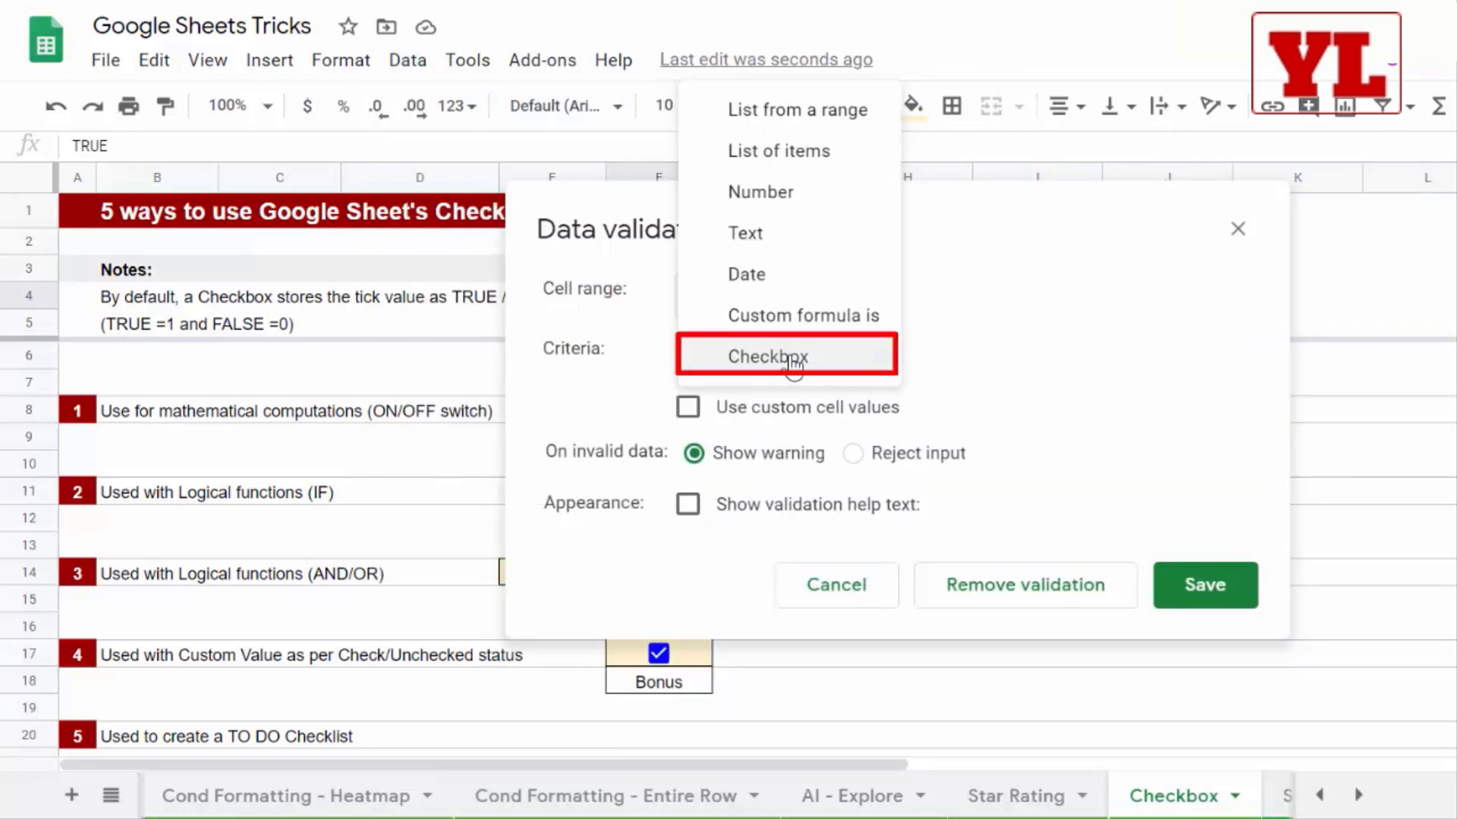
left_click(813, 455)
left_click(831, 592)
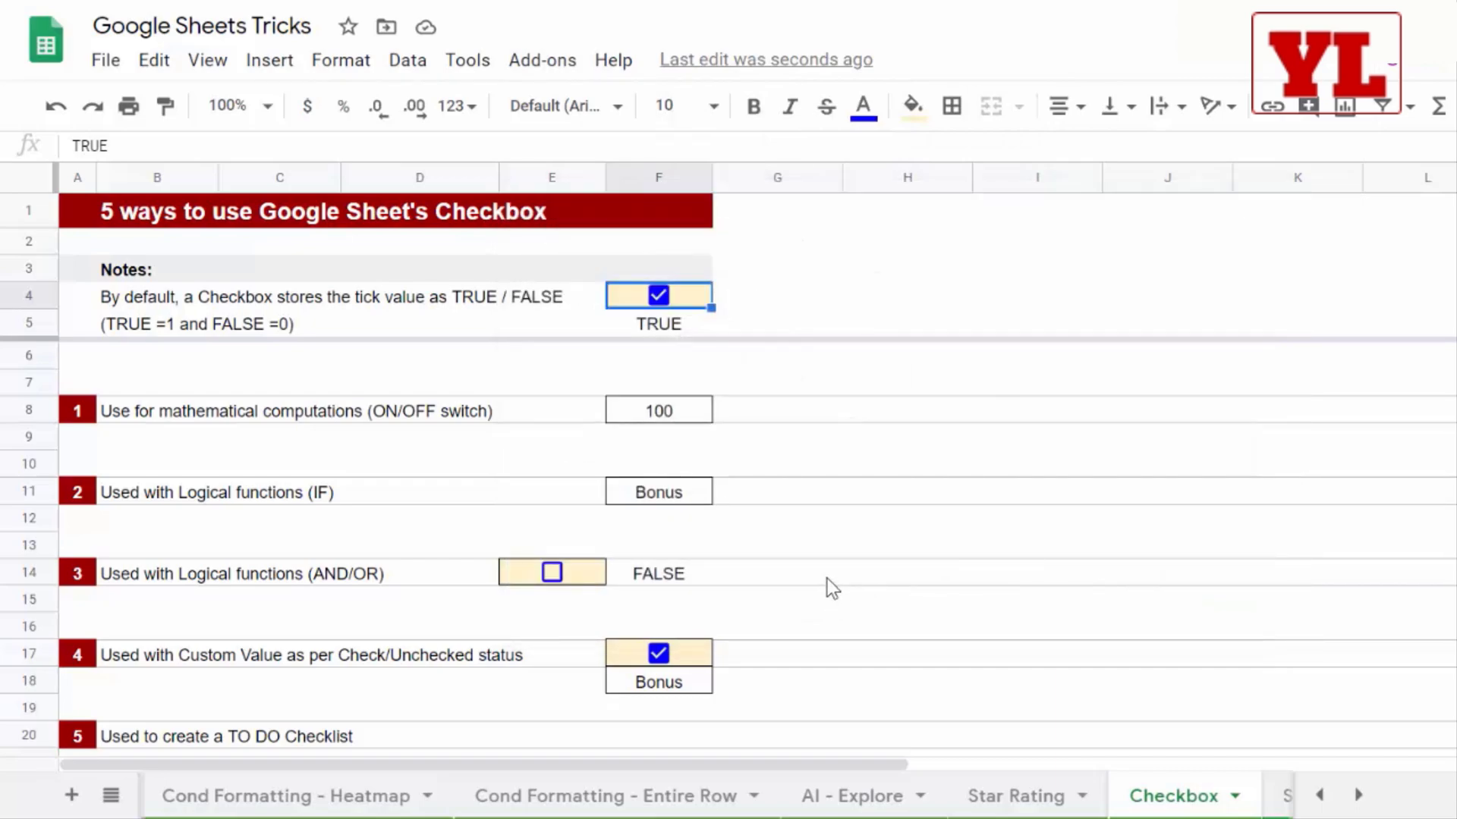
Insert a new checkbox into cell G4.
left_click(773, 296)
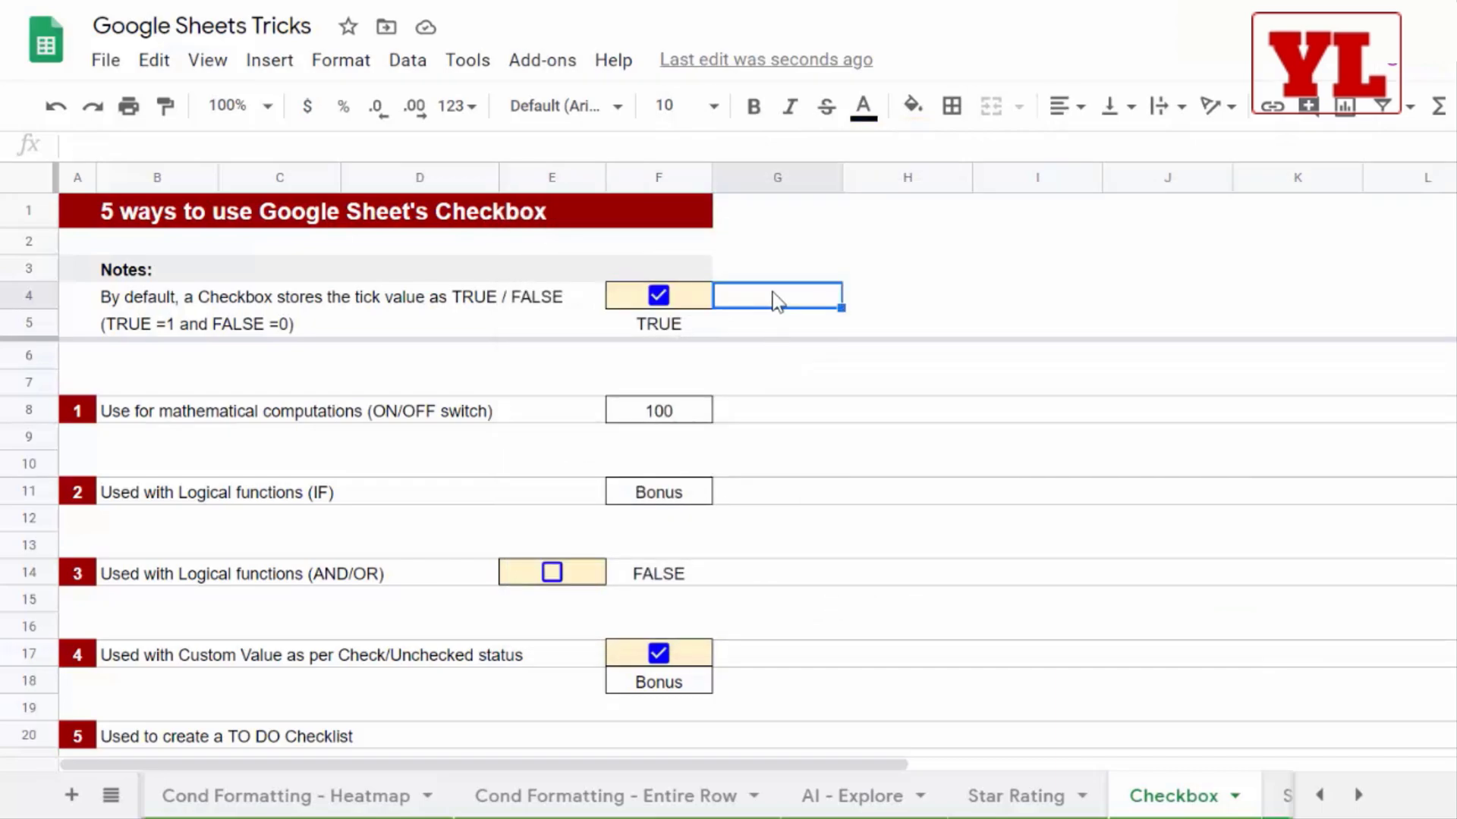
left_click(269, 60)
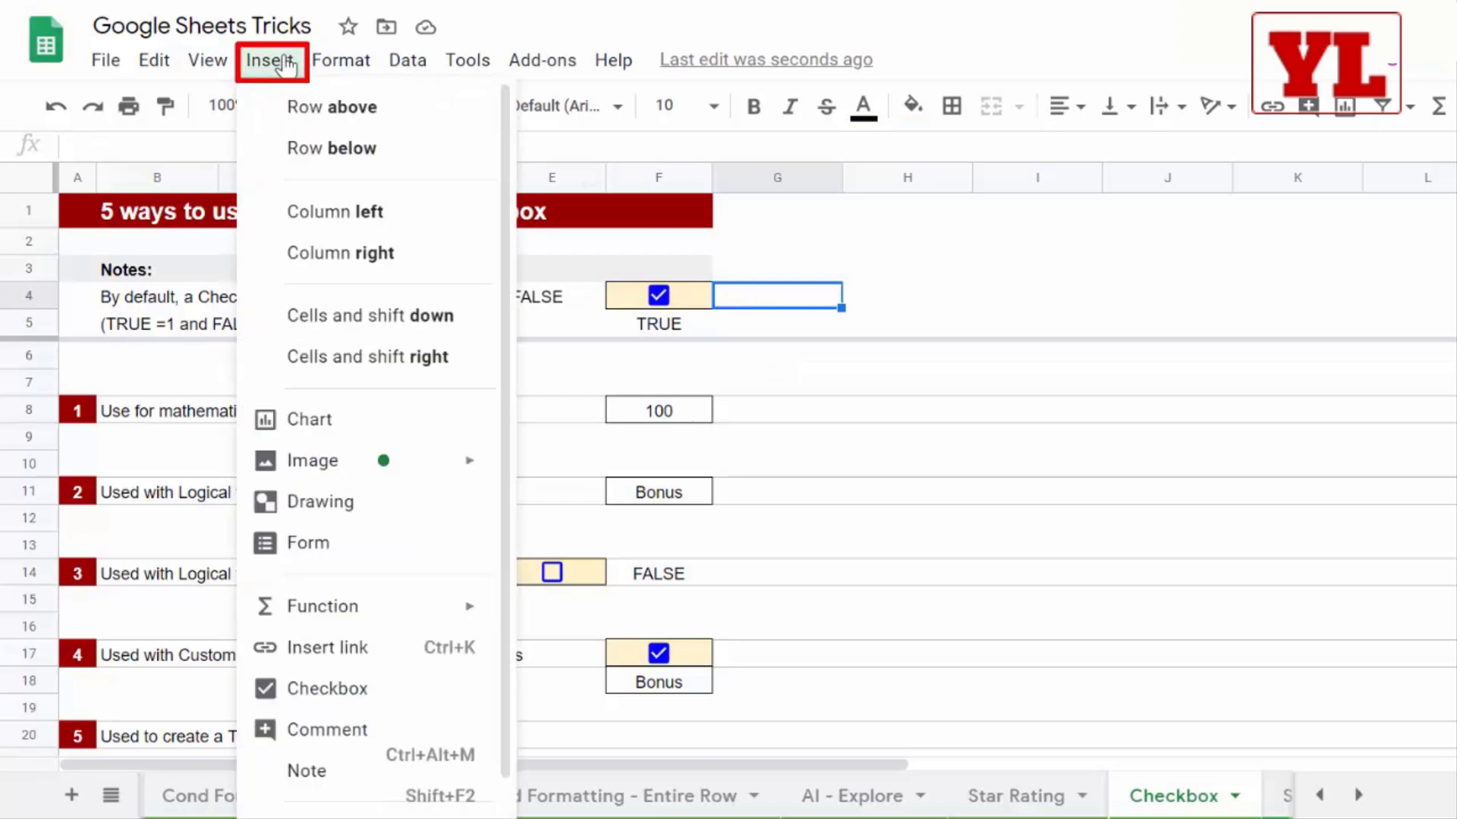
left_click(327, 688)
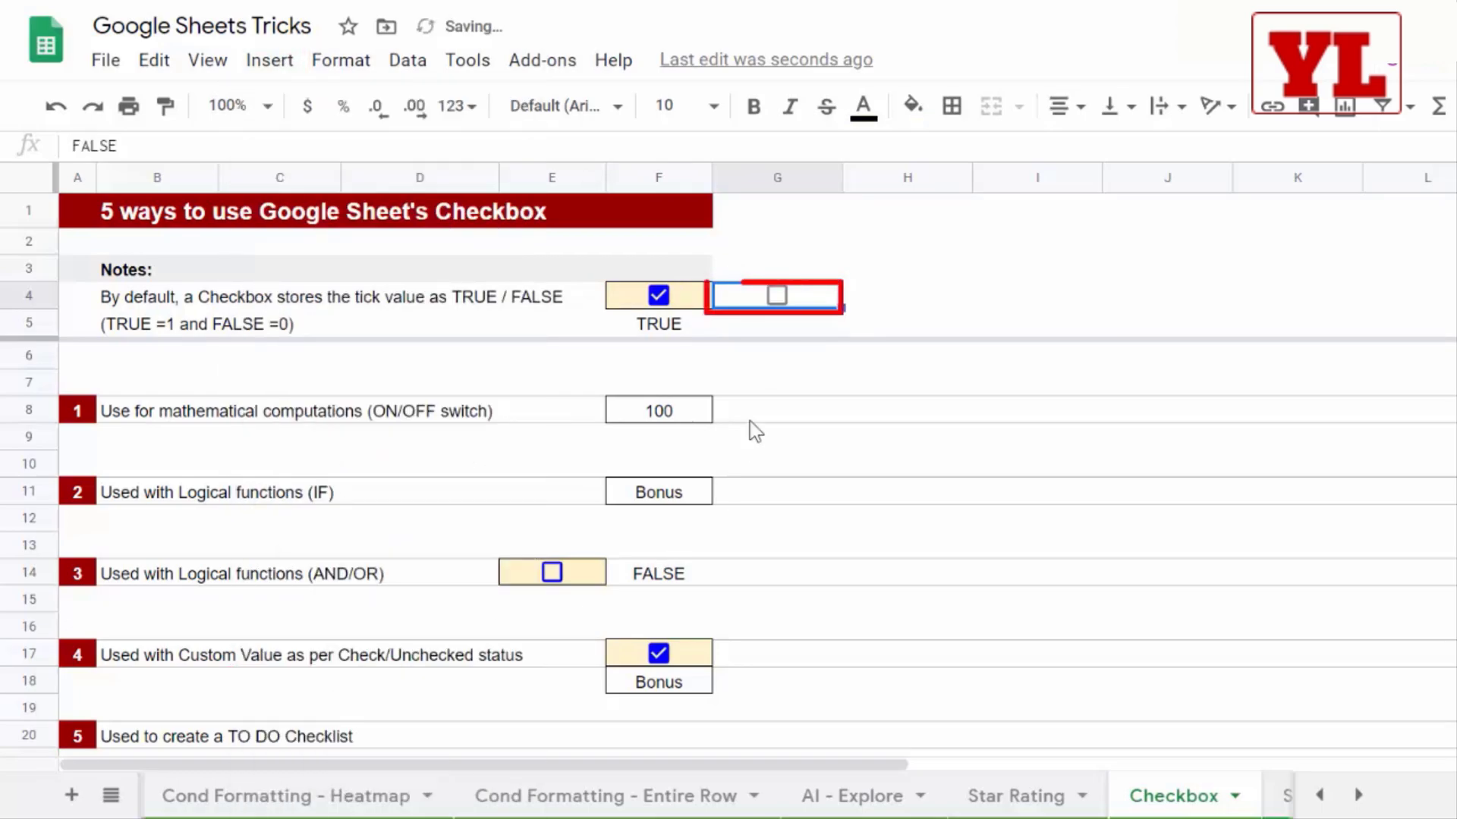
Toggle the G4 checkbox between TRUE and FALSE, leaving it ticked (TRUE).
left_click(777, 296)
left_click(777, 296)
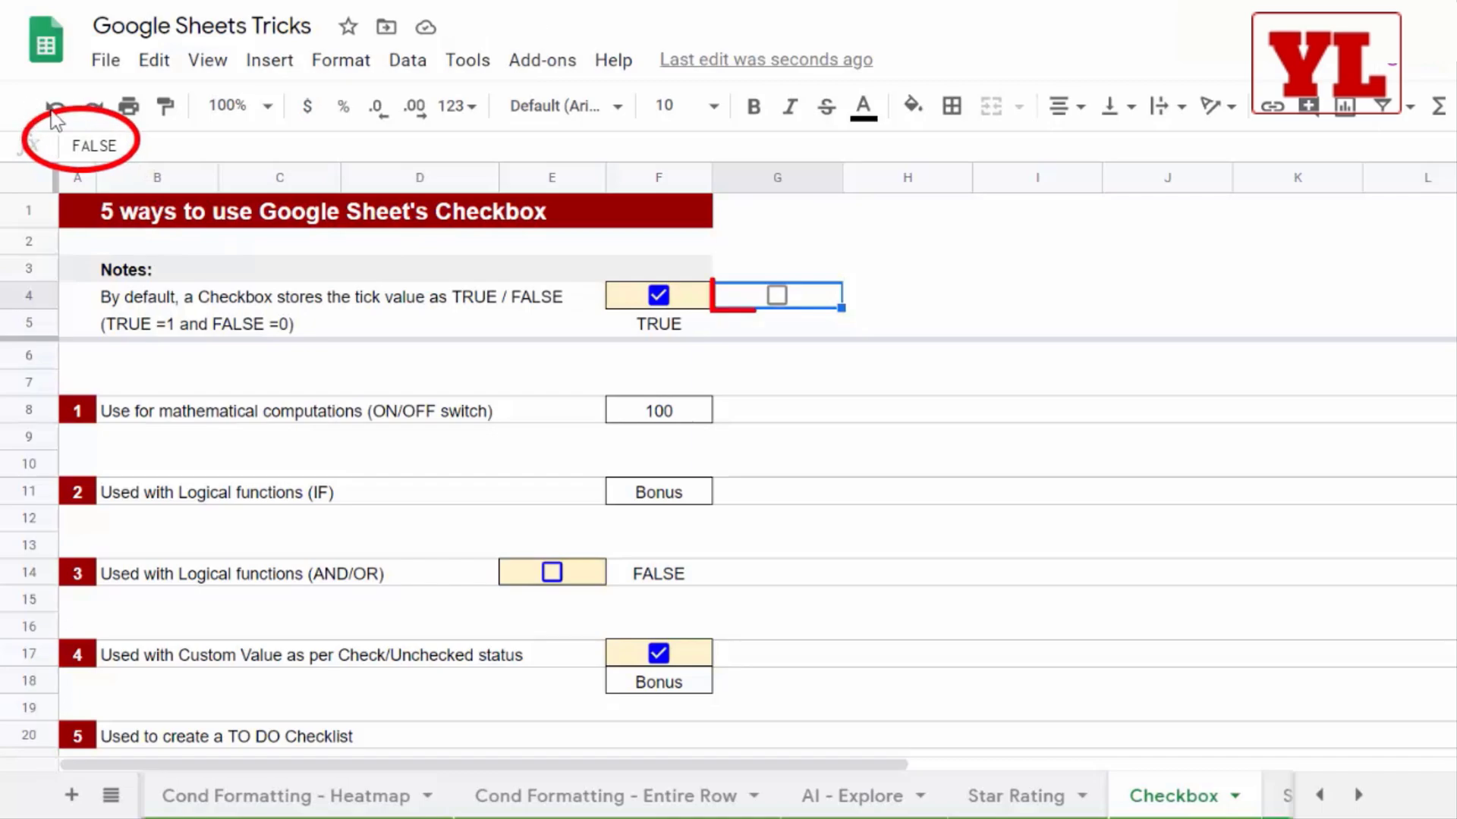
left_click(776, 296)
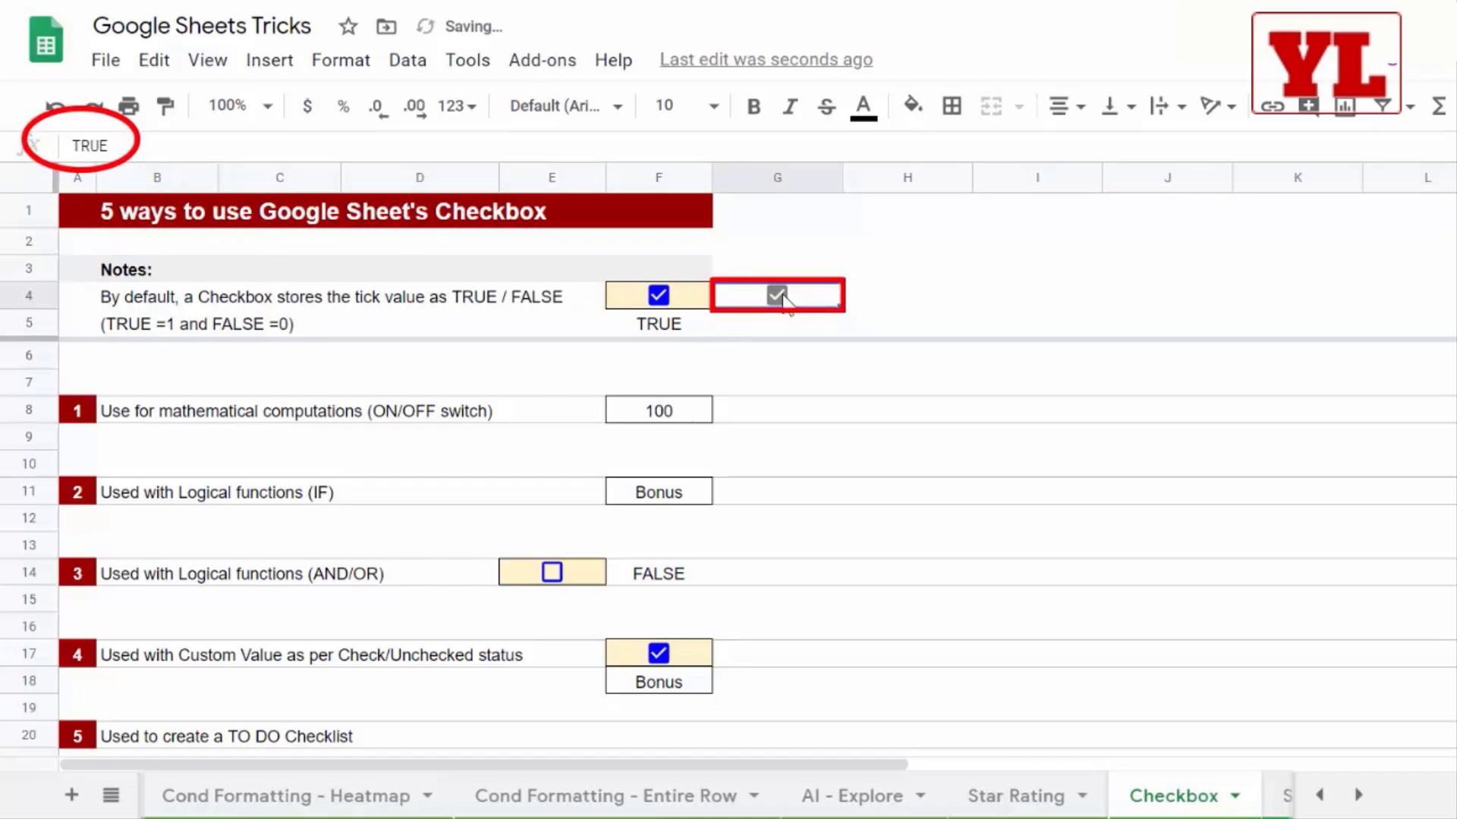
left_click(777, 296)
left_click(781, 298)
left_click(781, 297)
left_click(781, 297)
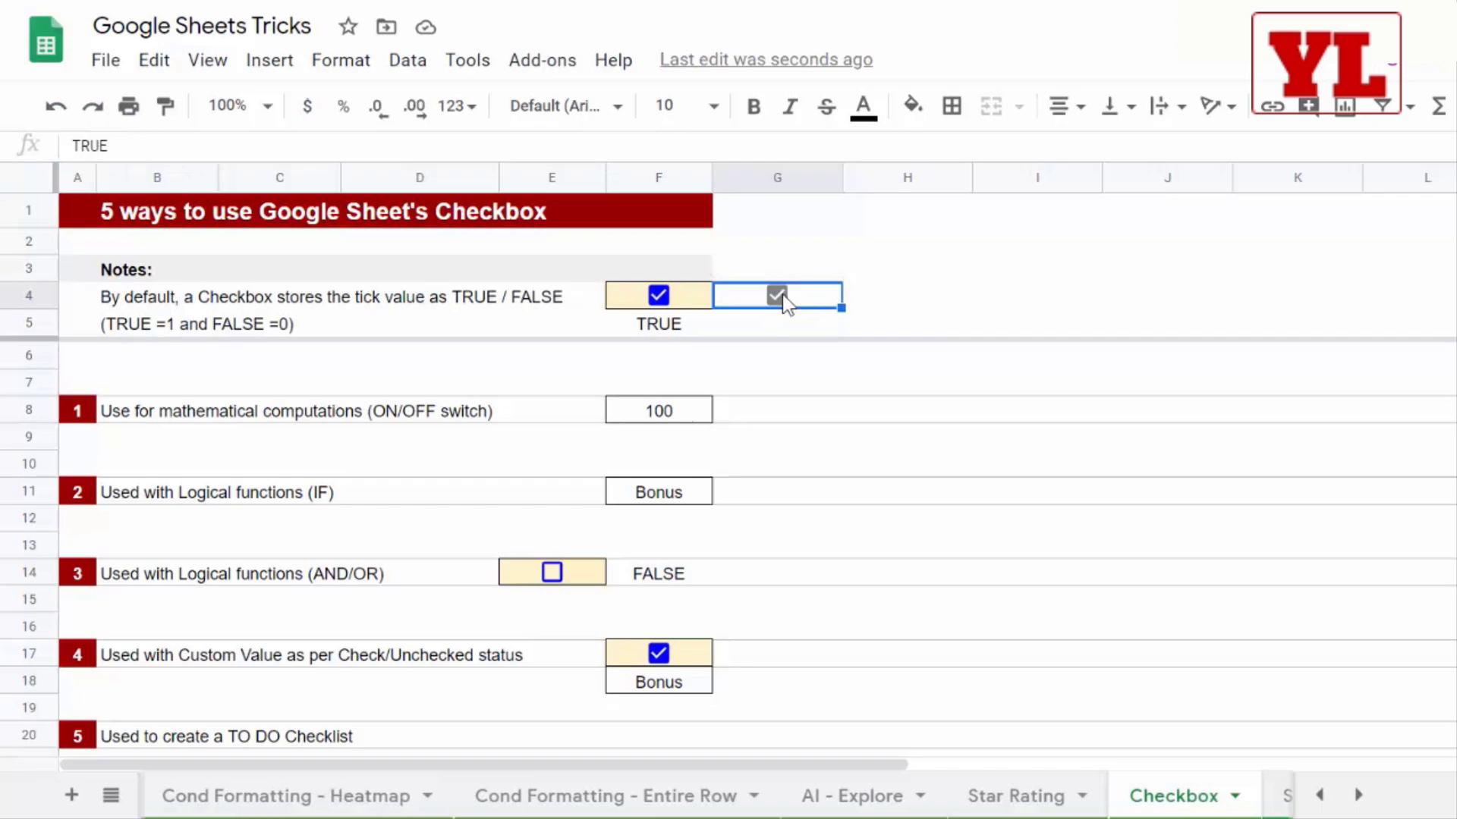
Enter =G4*120 in G8 so it shows 120, then review the formula.
left_click(186, 330)
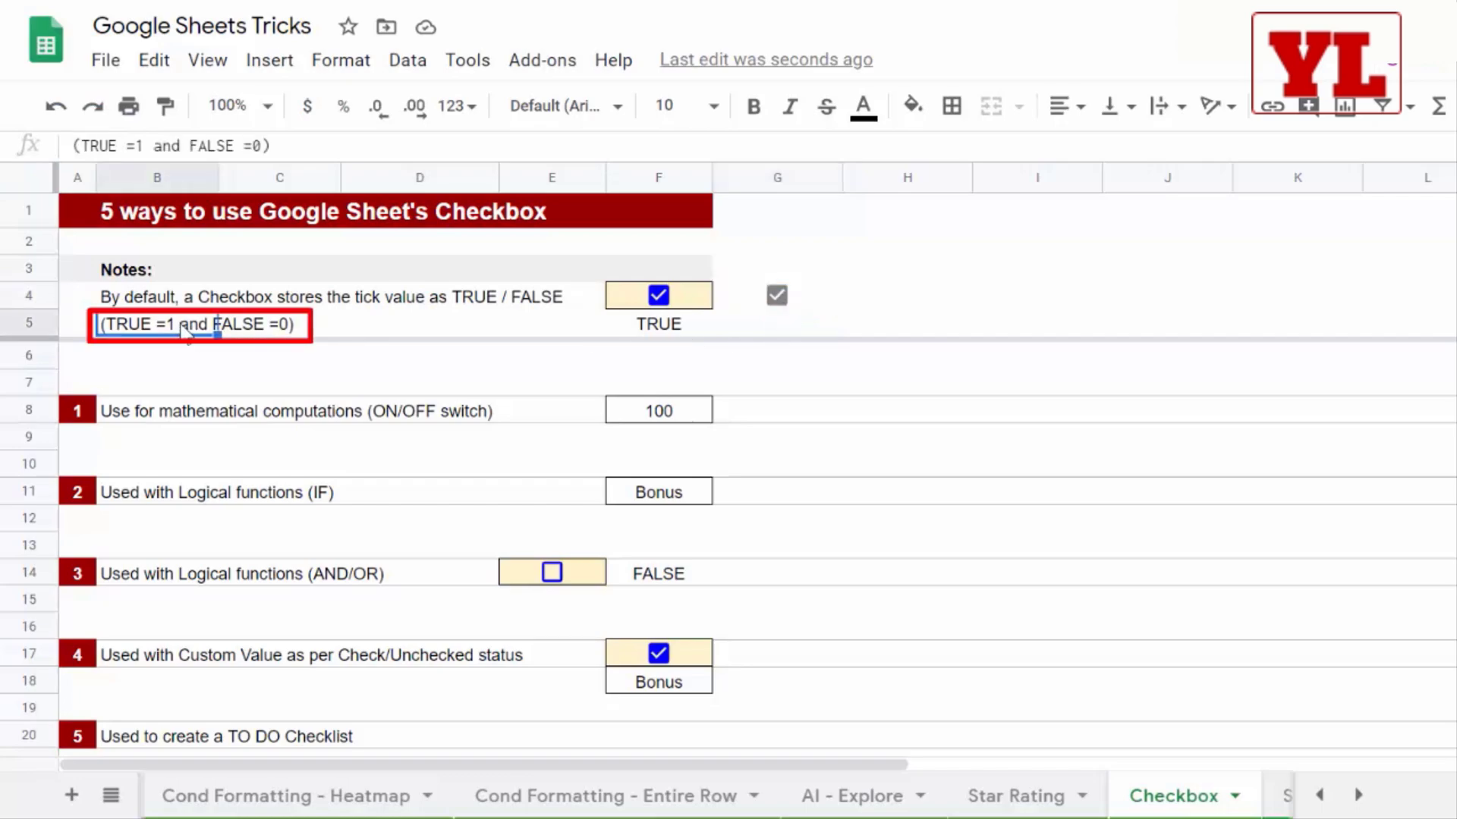
left_click(273, 330)
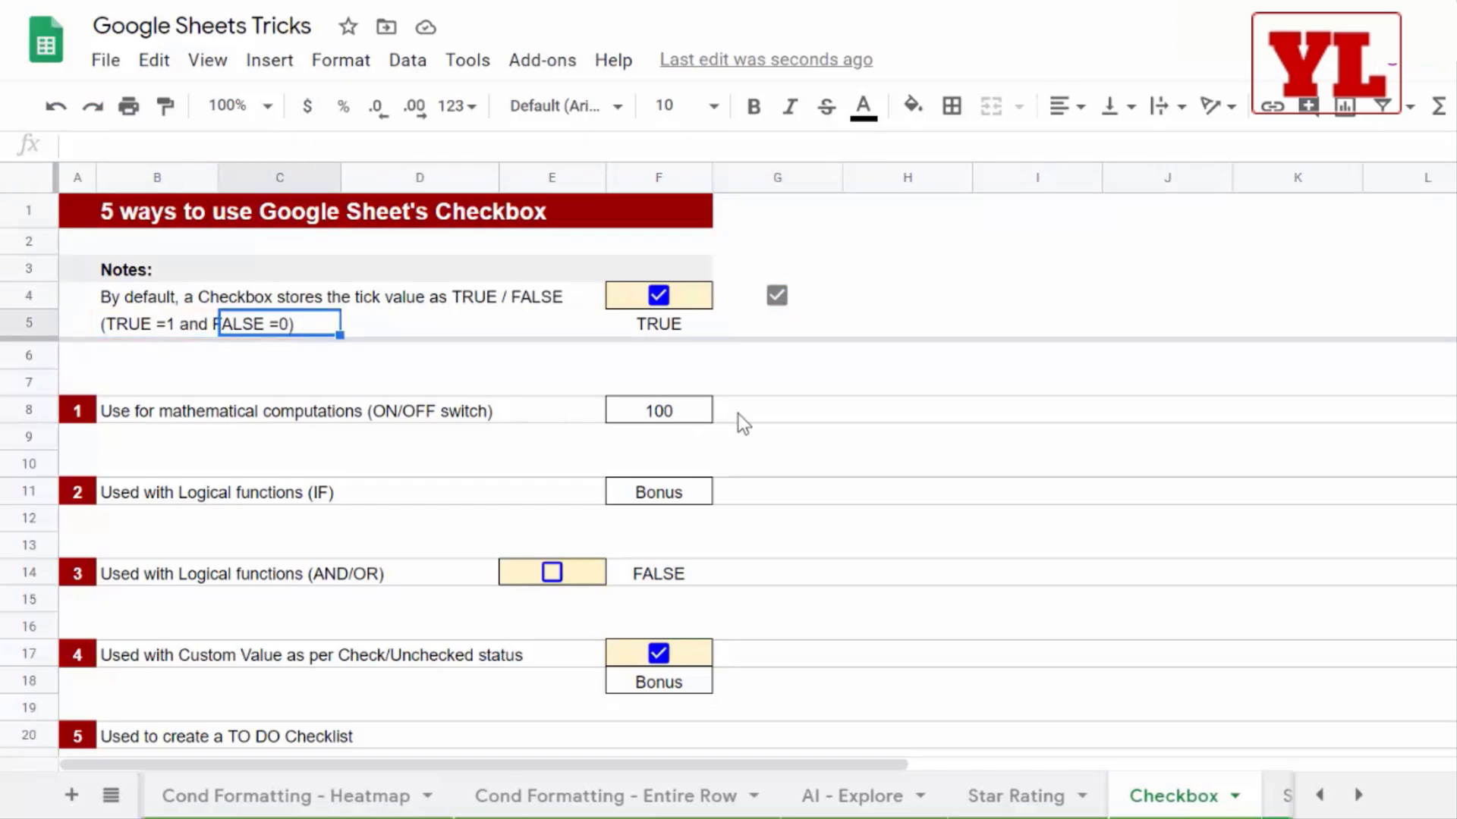
left_click(777, 414)
type("=")
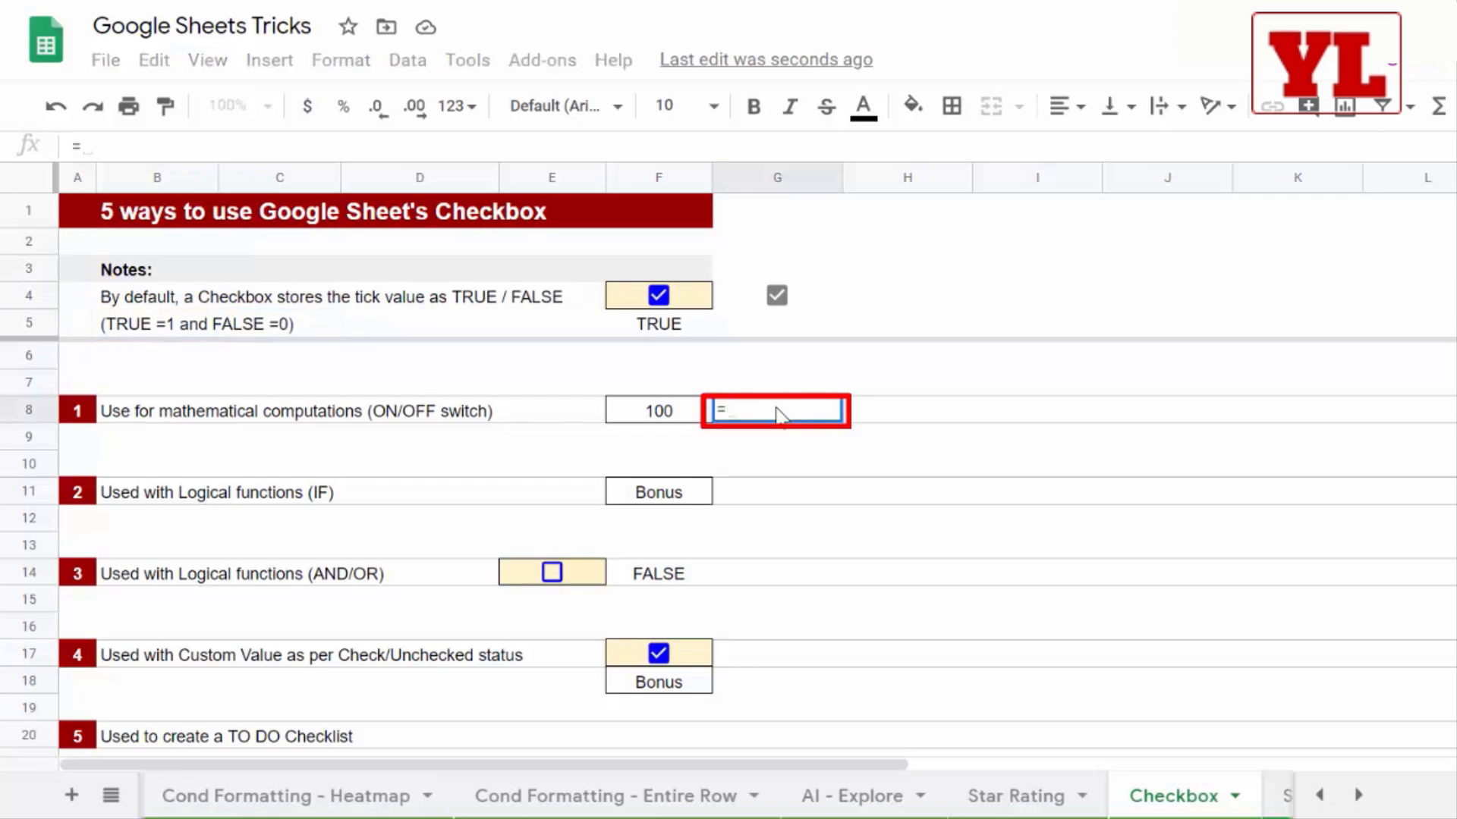
key("Up")
key("Up")
key("Up")
key("Up")
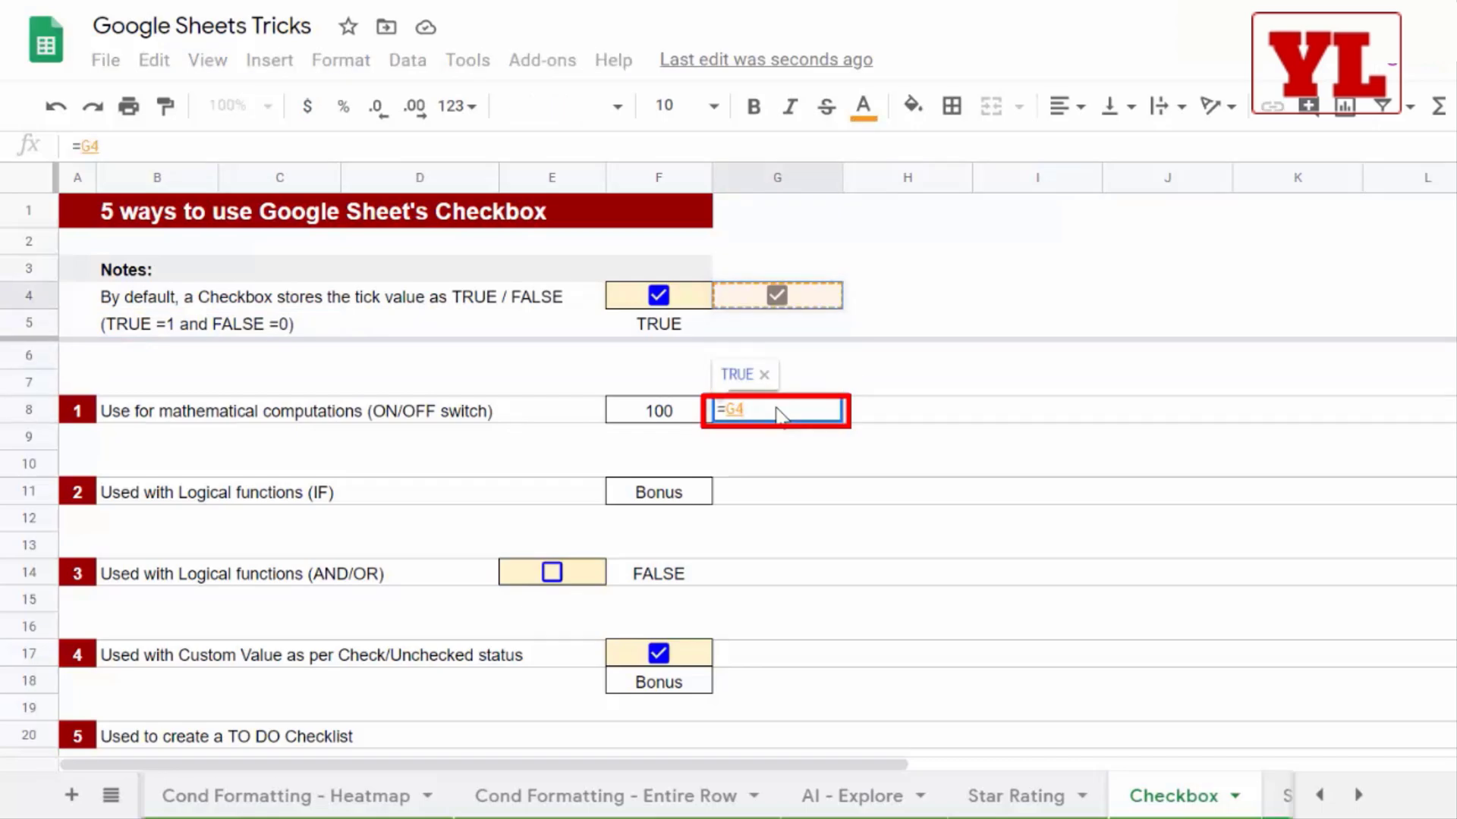
type("*120")
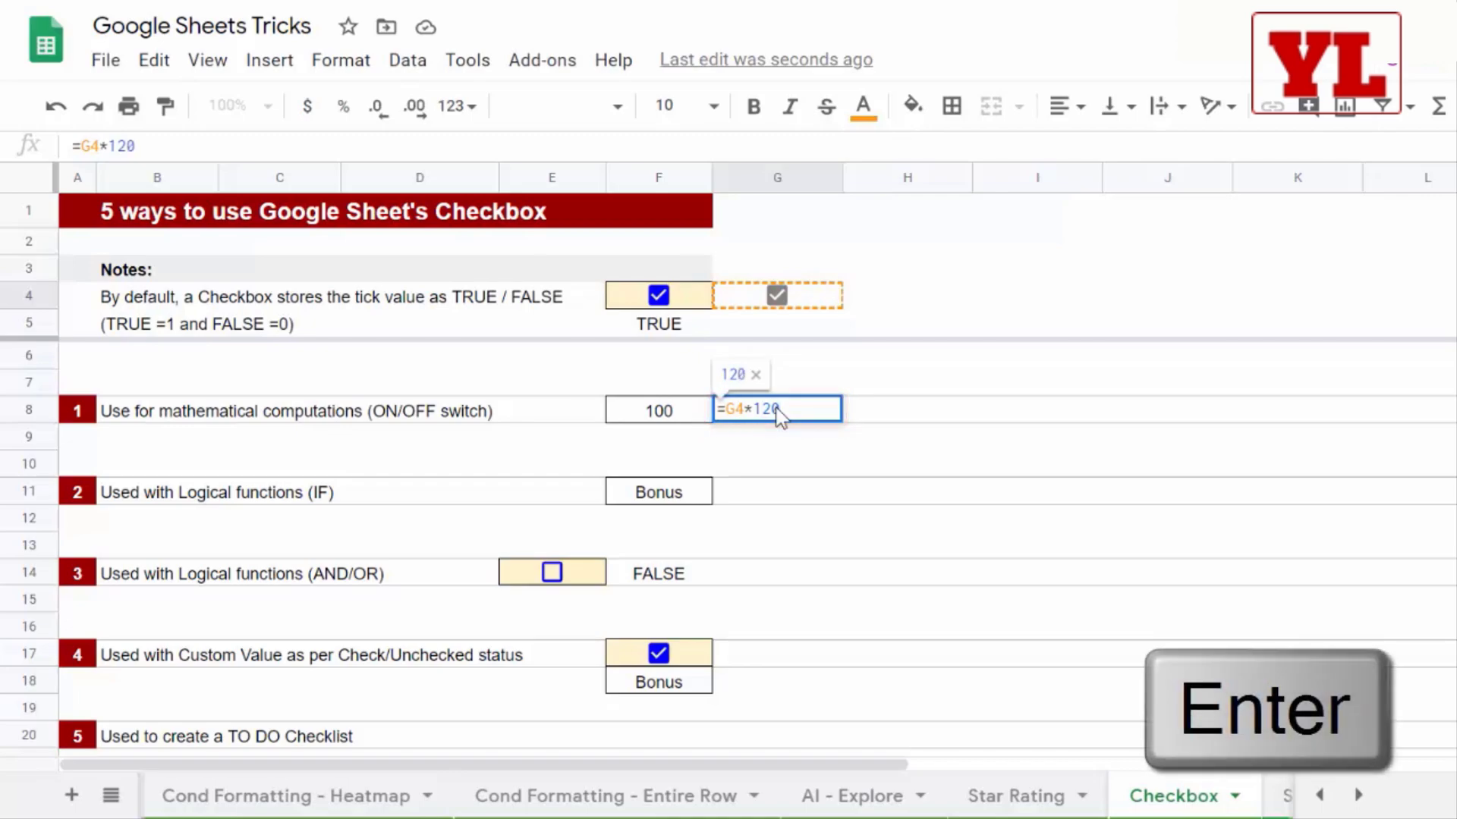
key("Return")
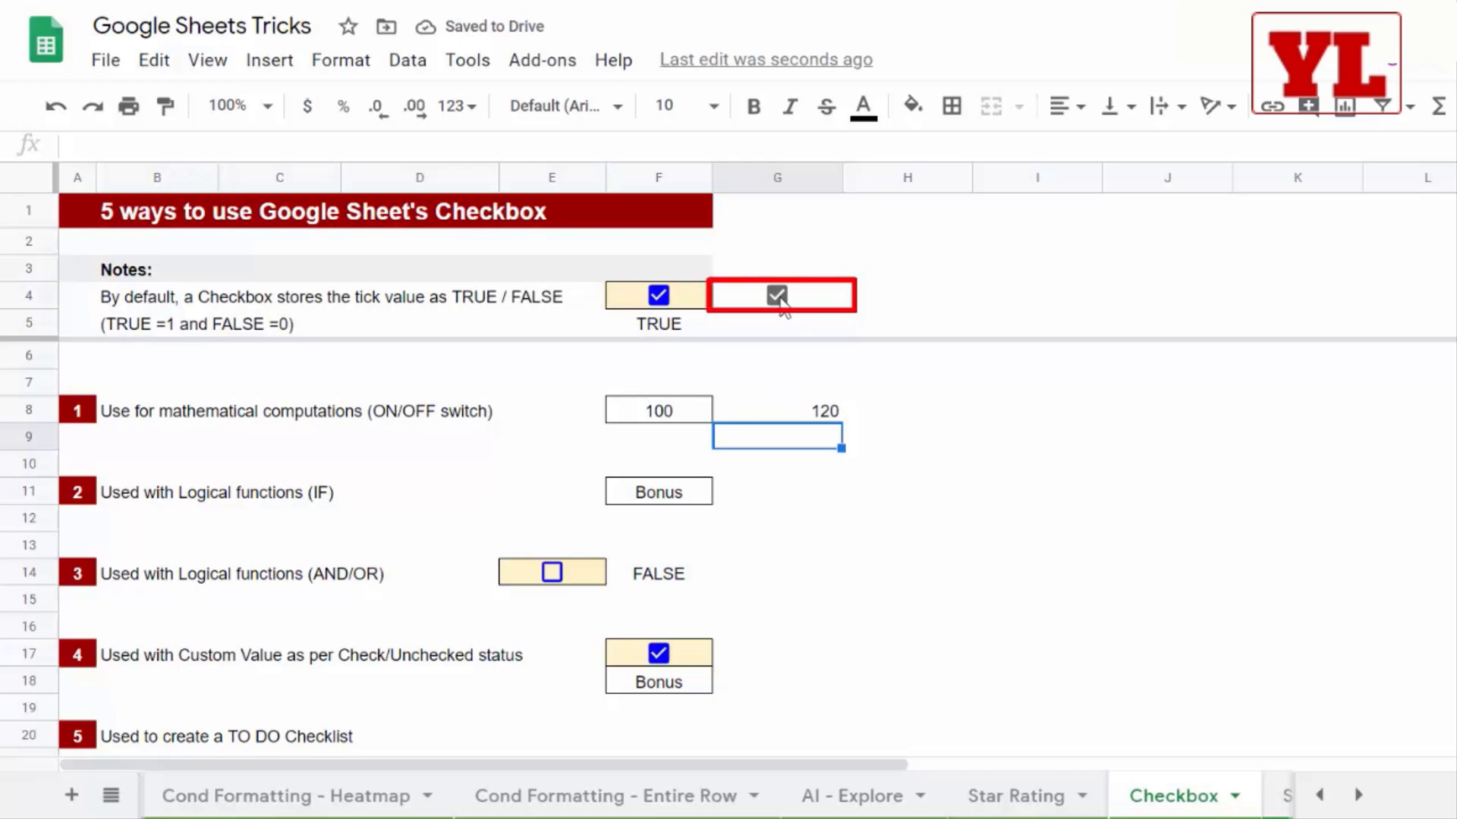
double_click(786, 412)
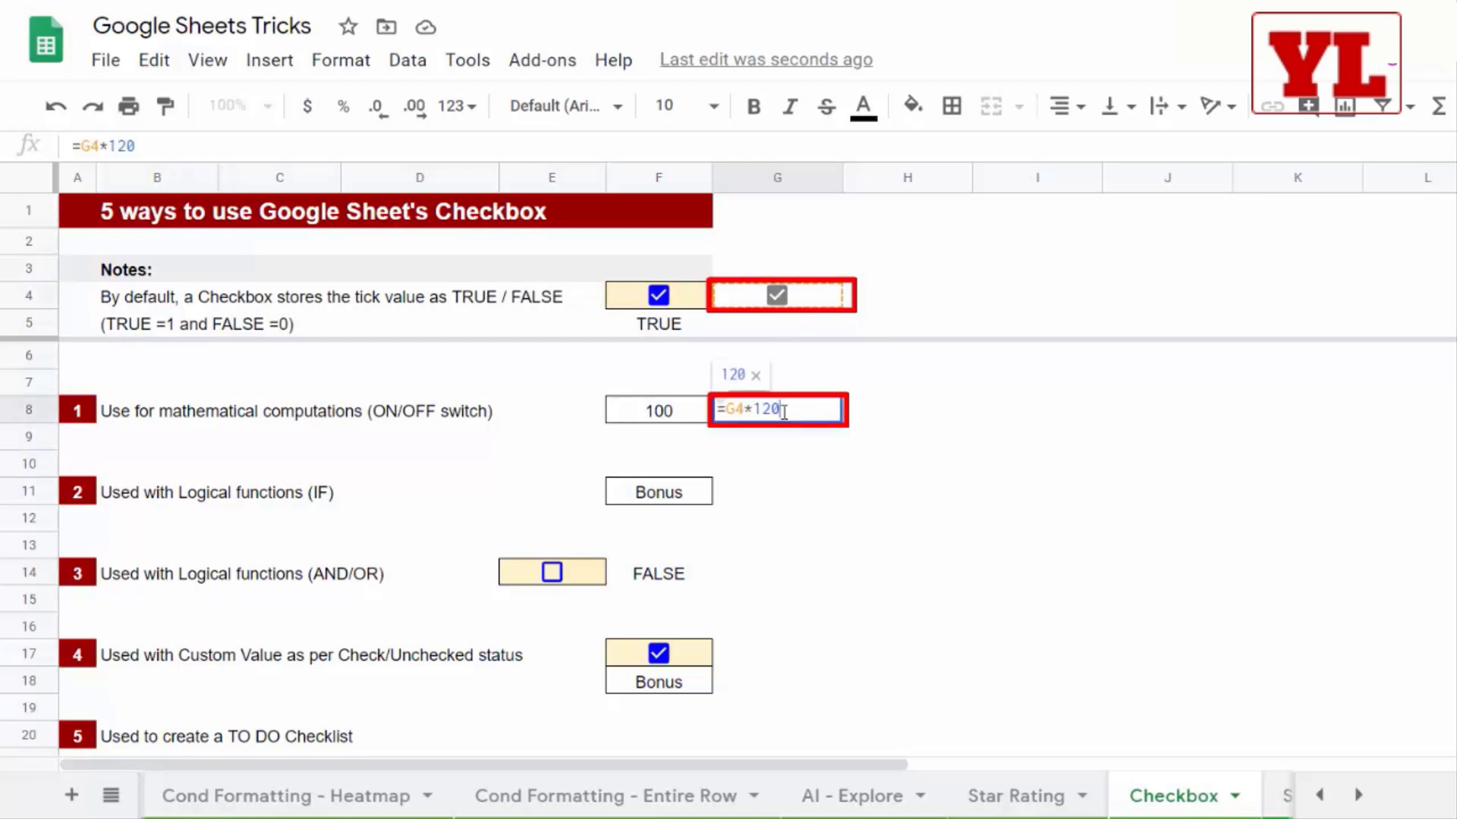
left_click_drag(727, 411, 792, 411)
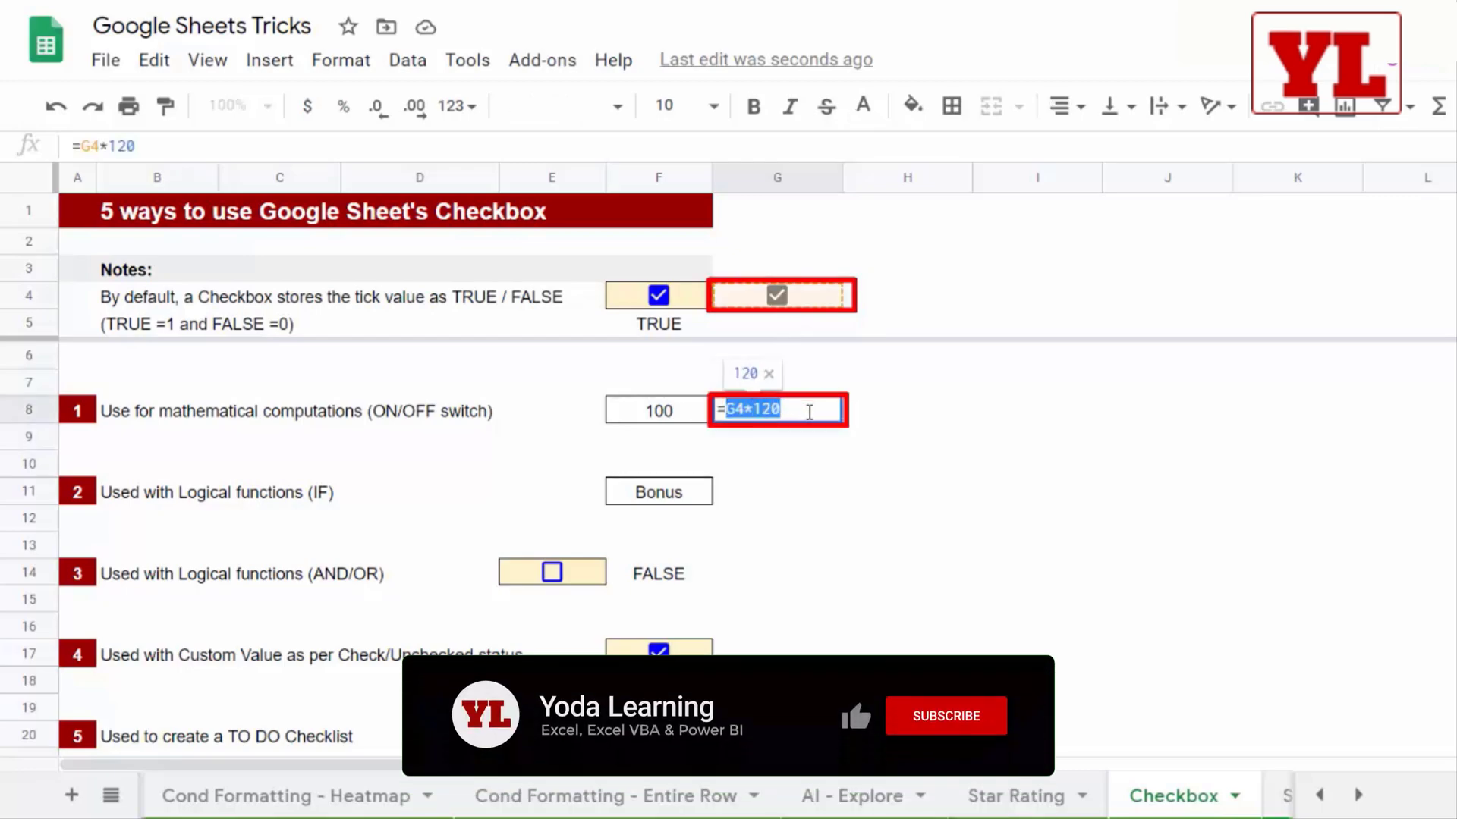
key("Escape")
Toggle G4 repeatedly so G8 flips between 120 and 0, ending unticked at 0.
left_click(776, 295)
left_click(777, 295)
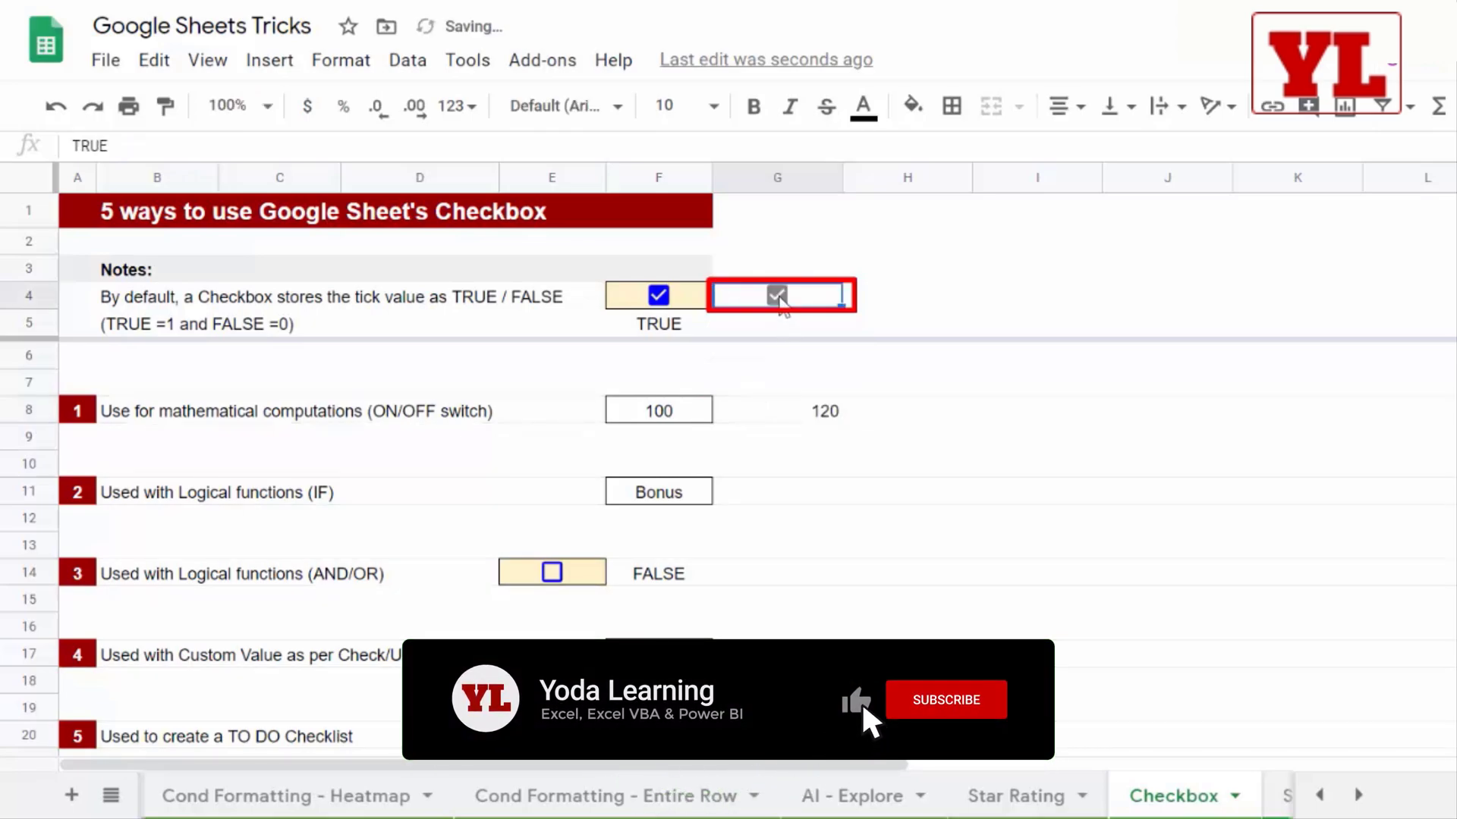
left_click(777, 295)
left_click(777, 295)
left_click(777, 295)
left_click(777, 295)
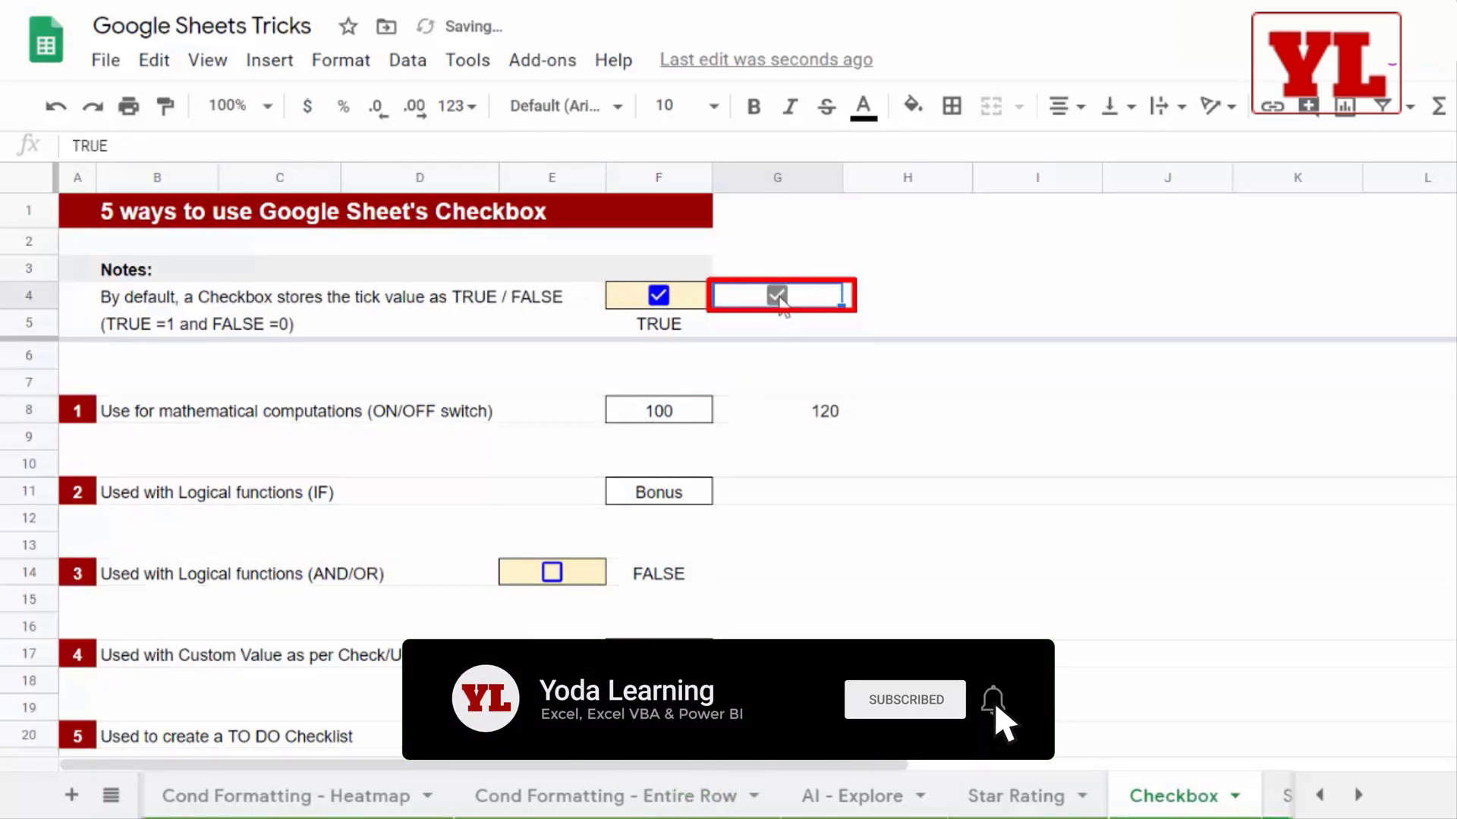
left_click(777, 296)
left_click(777, 295)
left_click(777, 295)
left_click(777, 295)
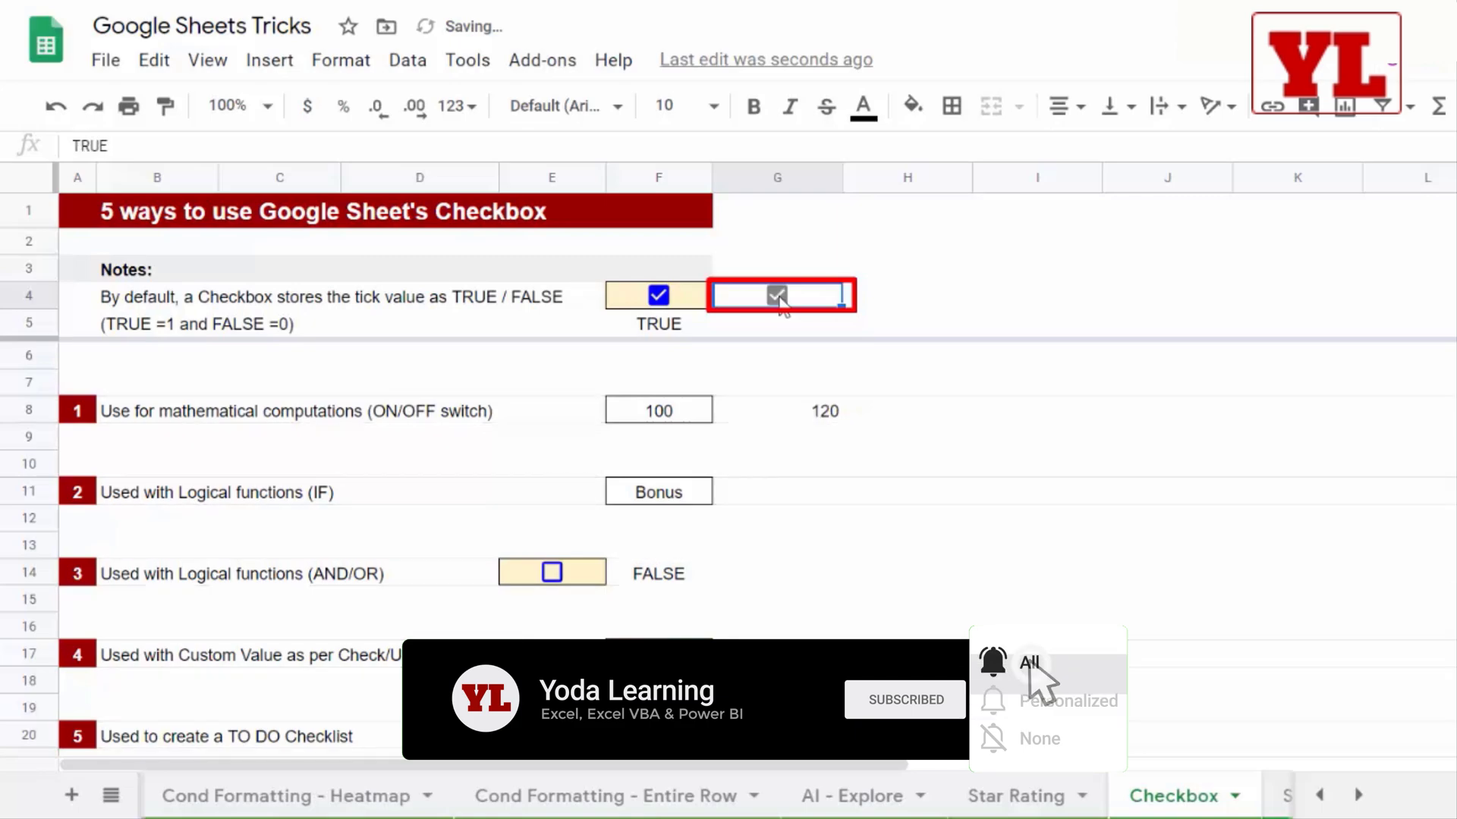
left_click(776, 295)
left_click(801, 493)
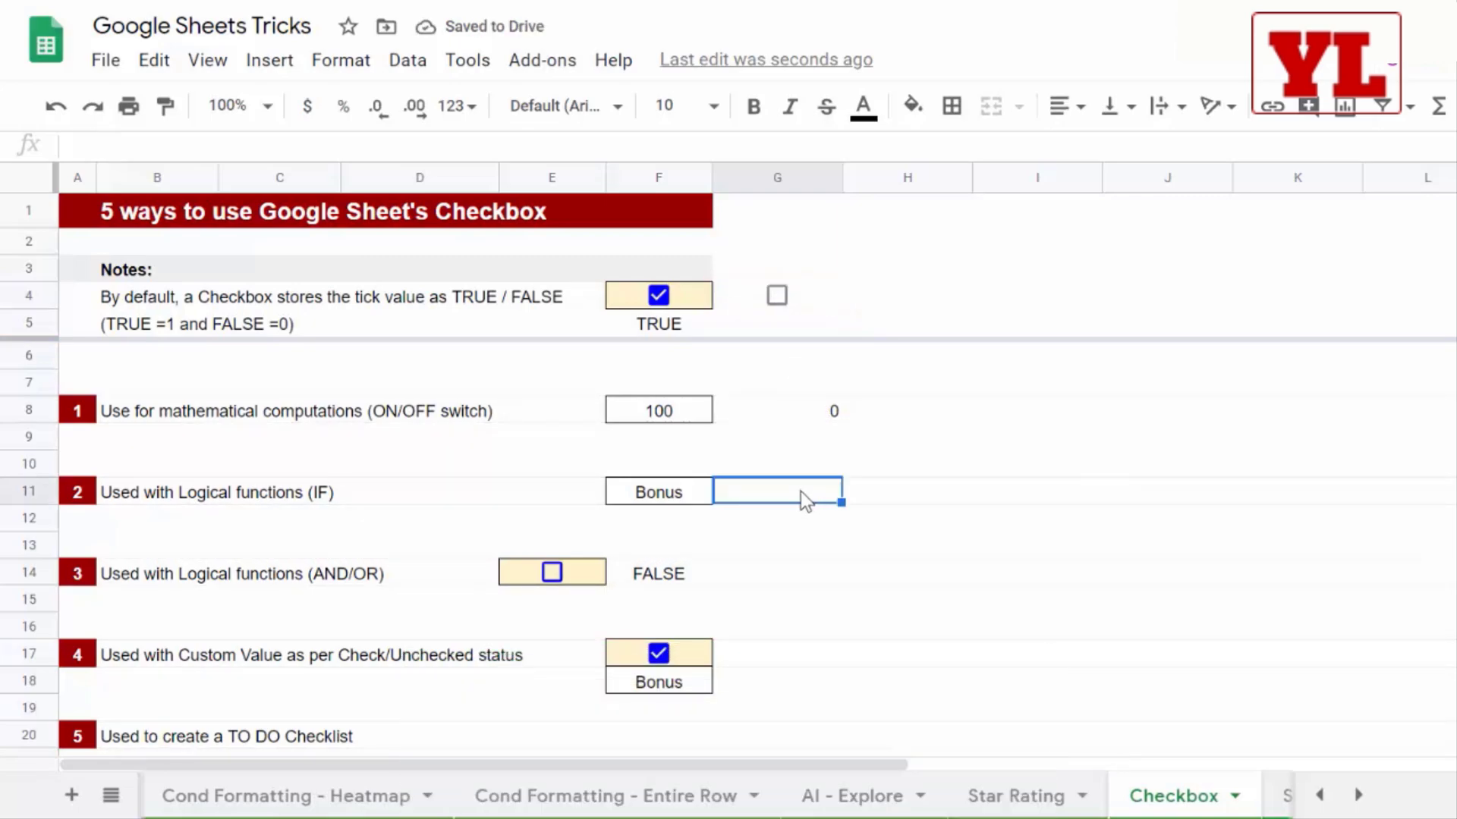
Enter =IF(G4,"B","NB") in G11.
type("=i")
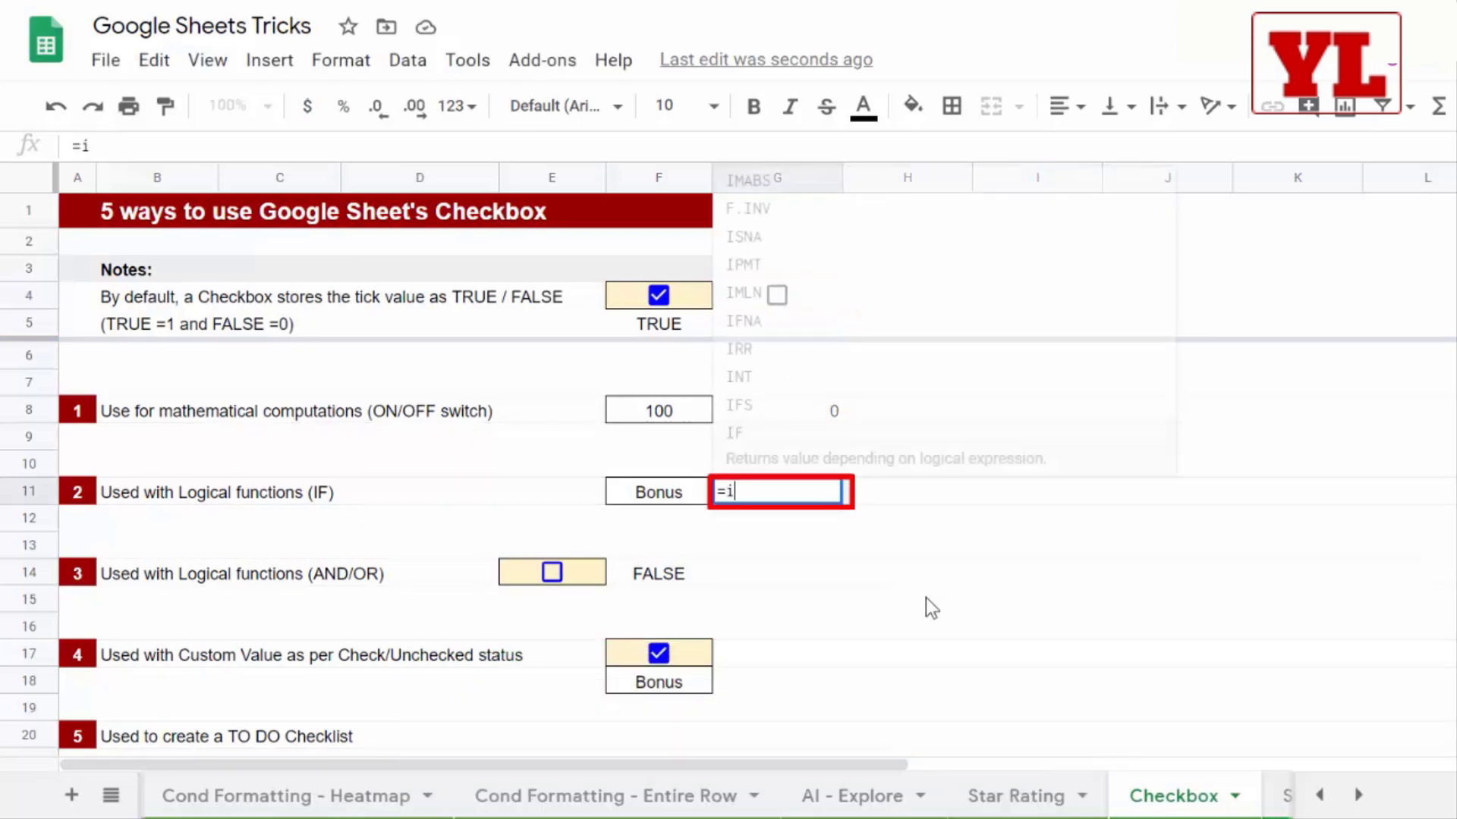
type("f(")
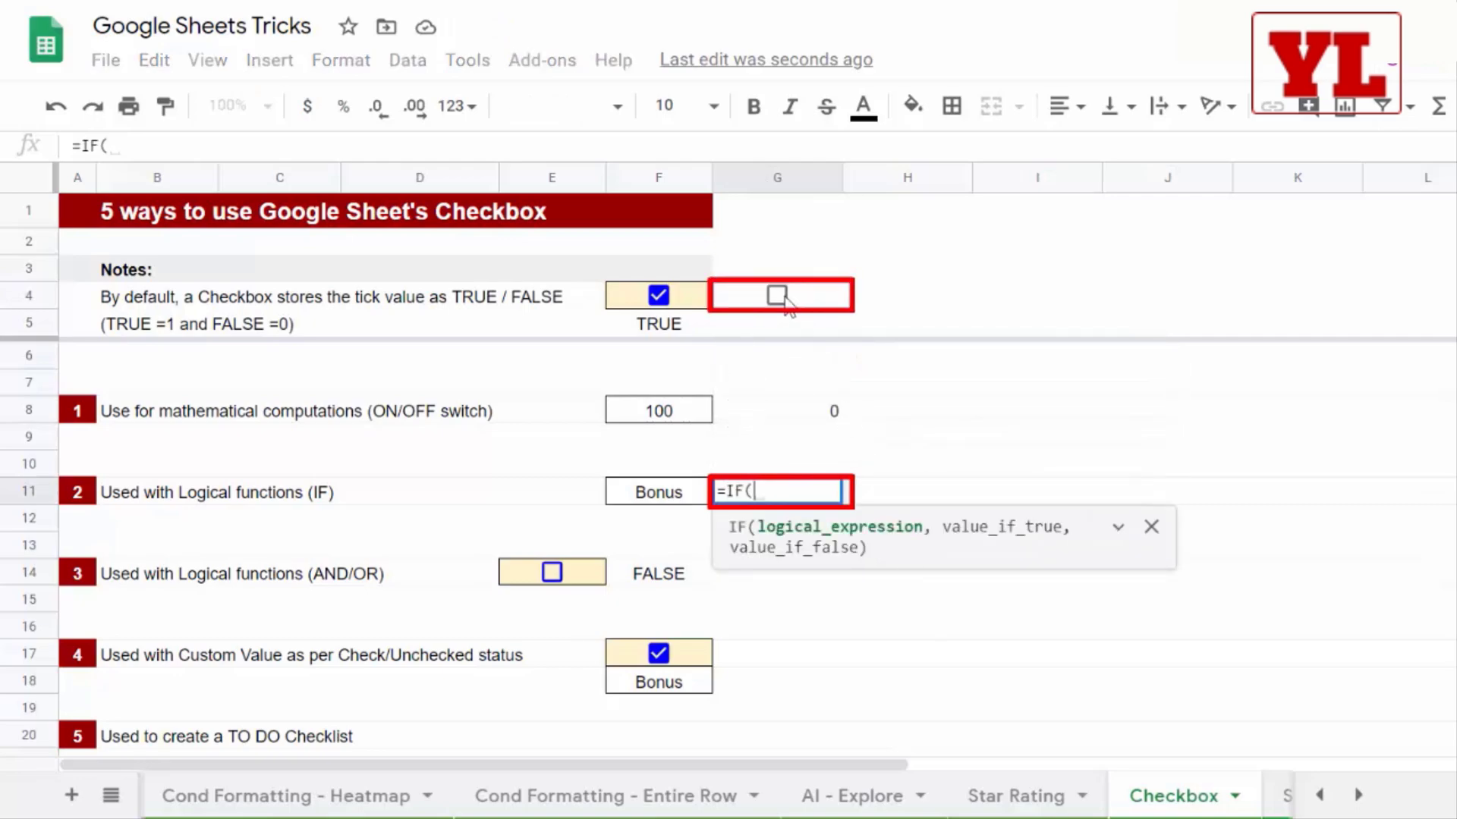
left_click(784, 297)
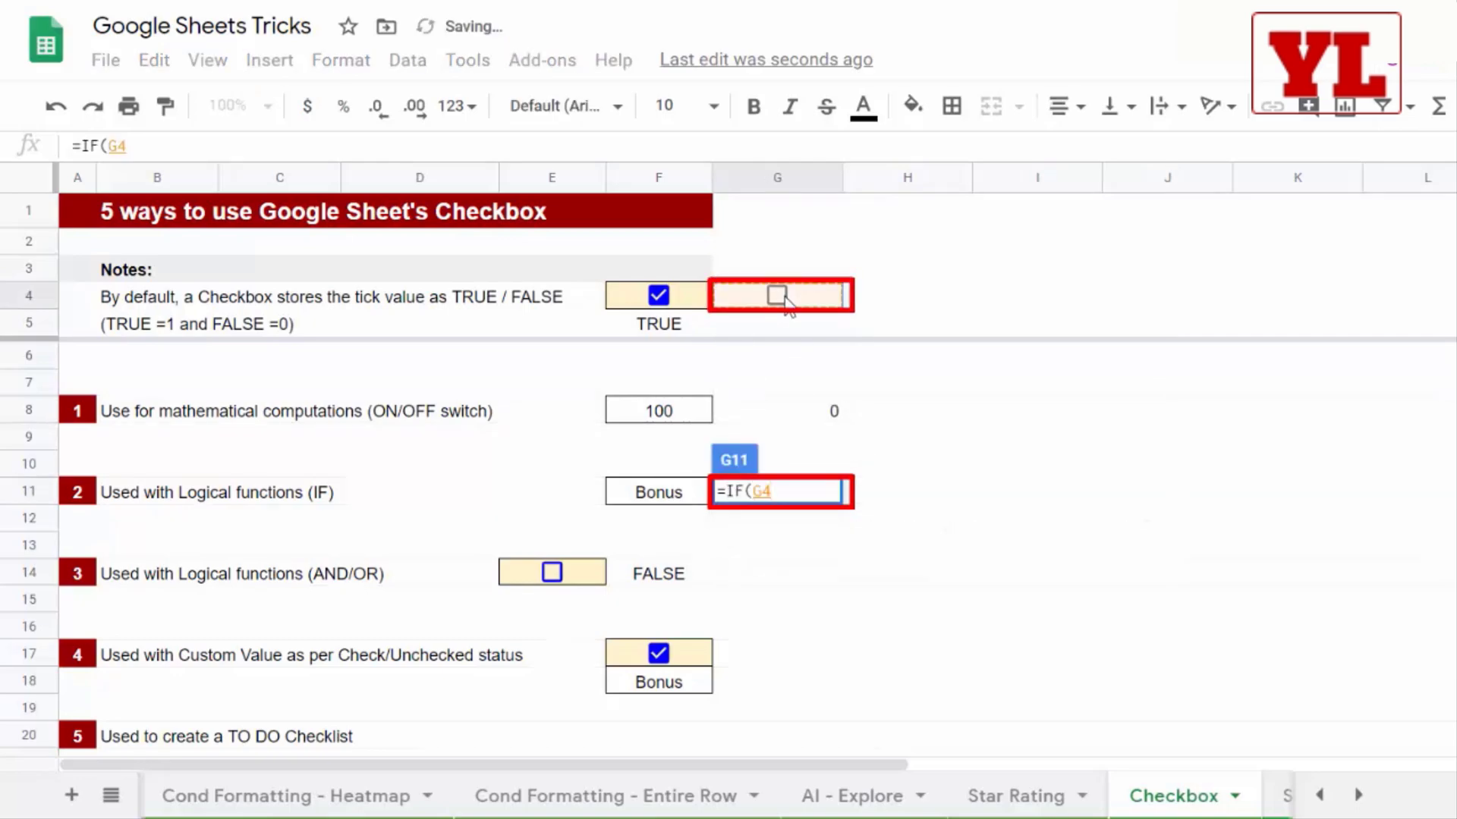
type(",")
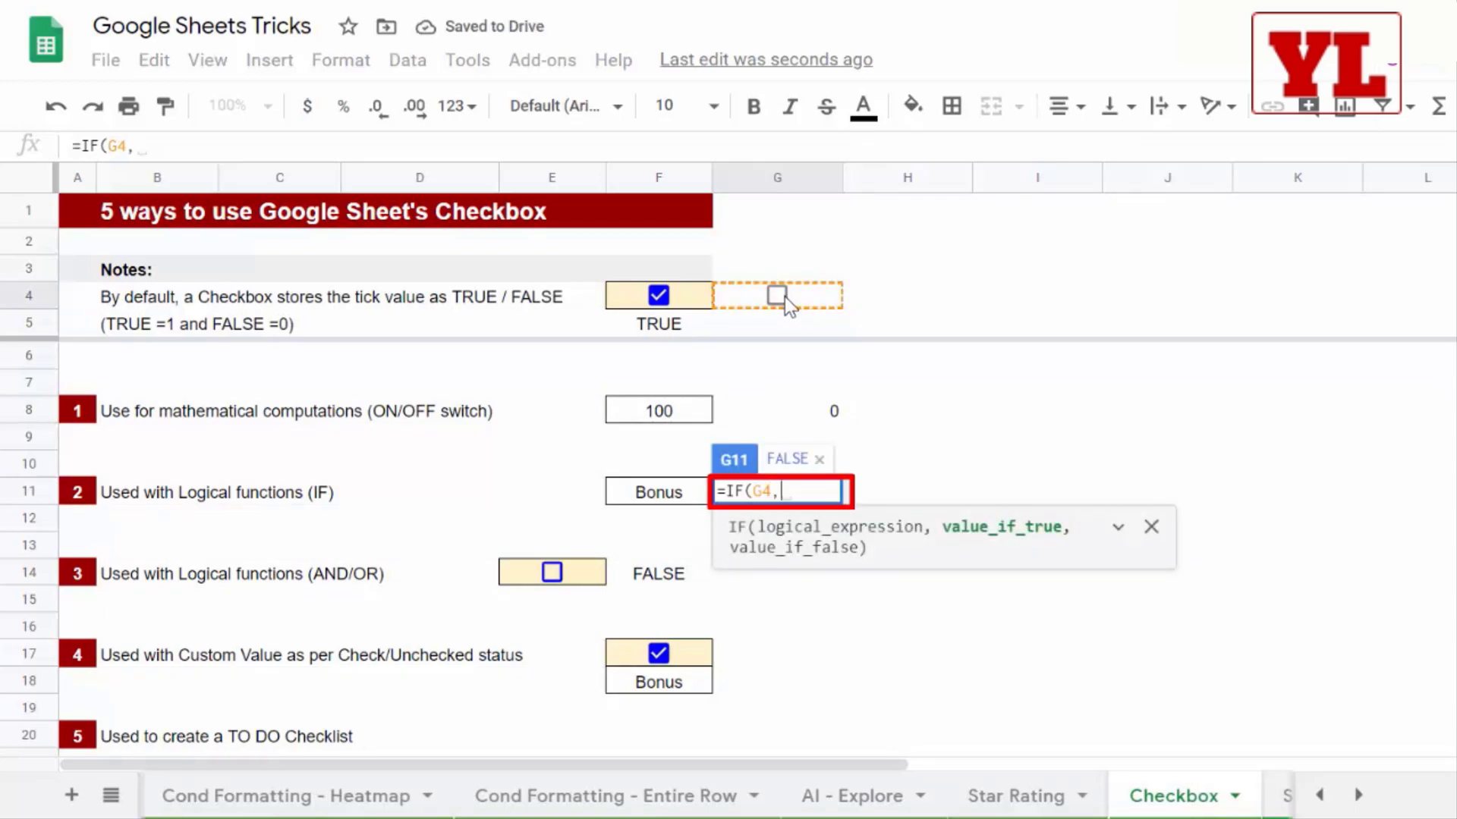
type("\"B\",")
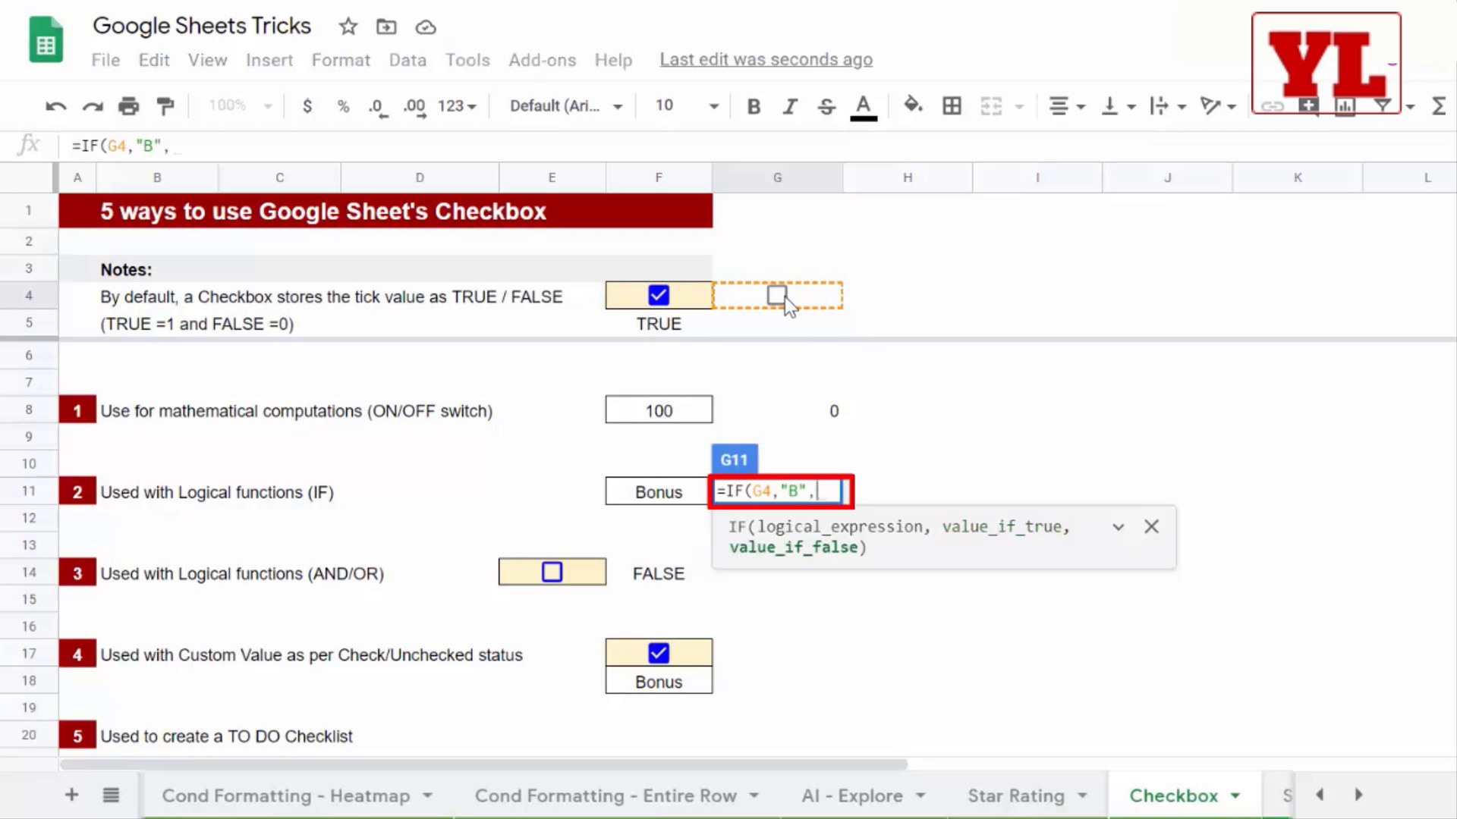
type("\"NB\"")
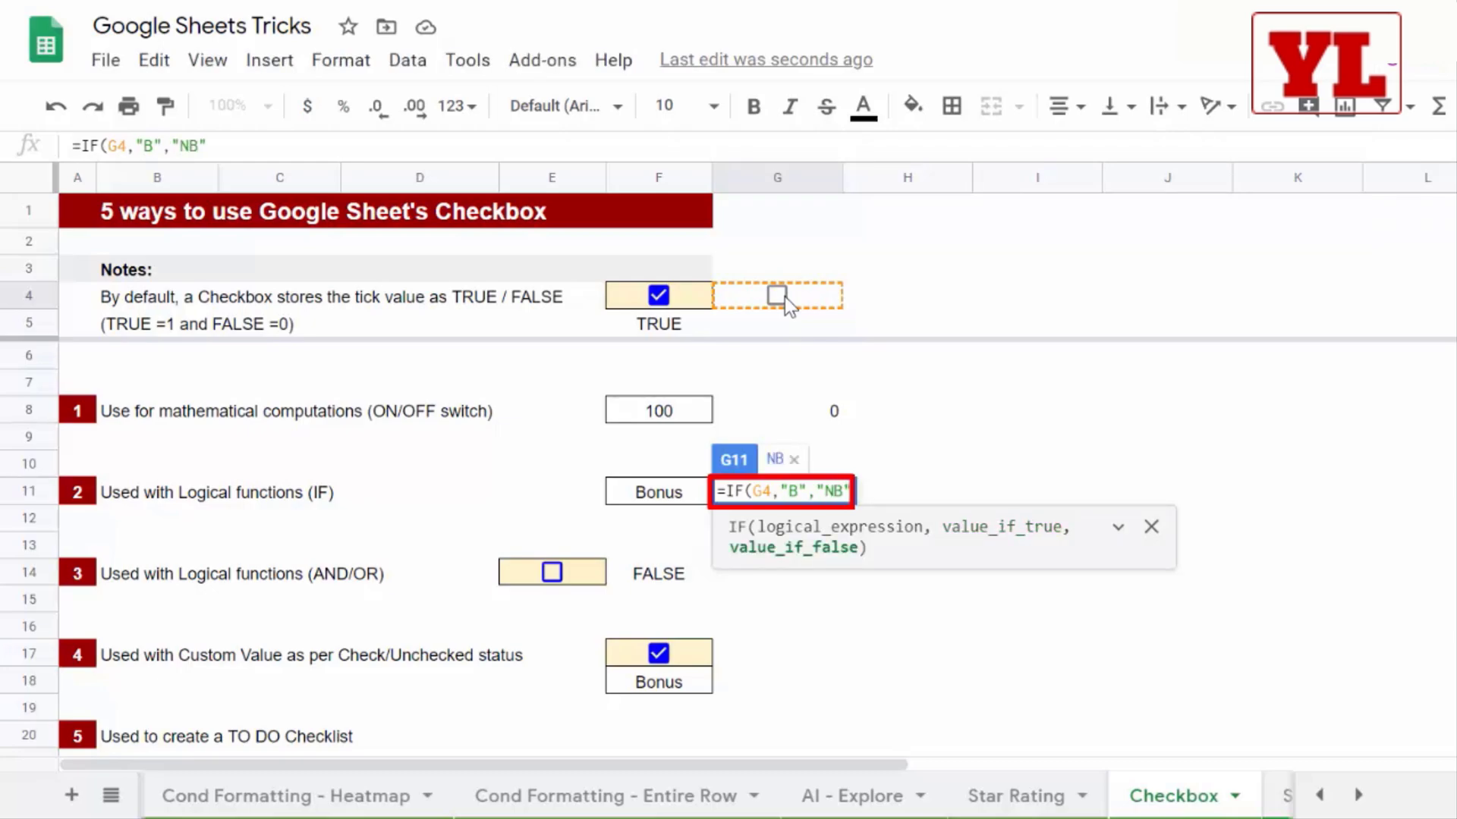
key("Return")
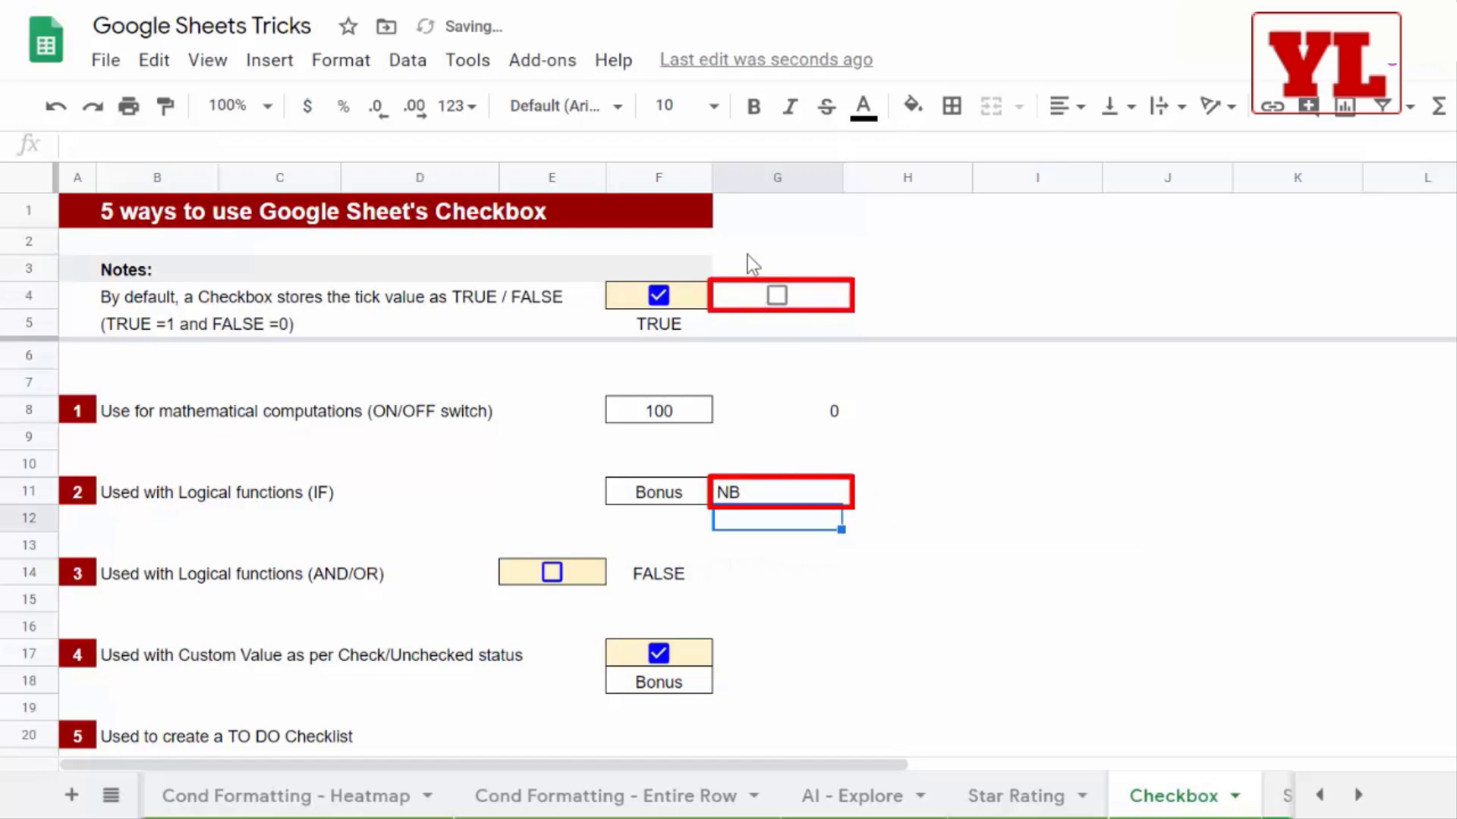
Toggle G4 repeatedly, ending ticked so G8 shows 120 and G11 shows B.
left_click(777, 296)
left_click(777, 296)
left_click(777, 296)
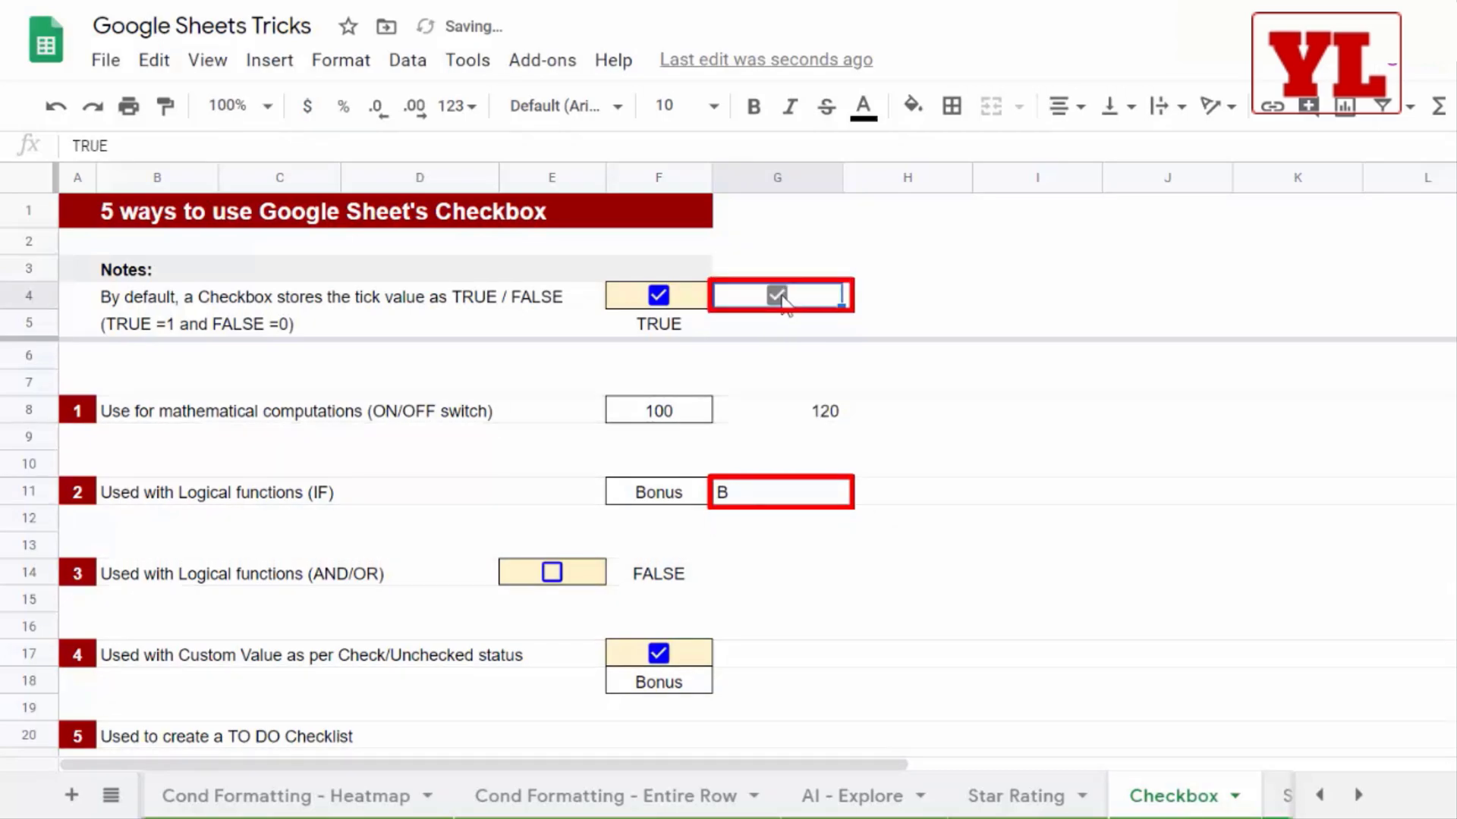
left_click(777, 296)
left_click(776, 295)
double_click(671, 581)
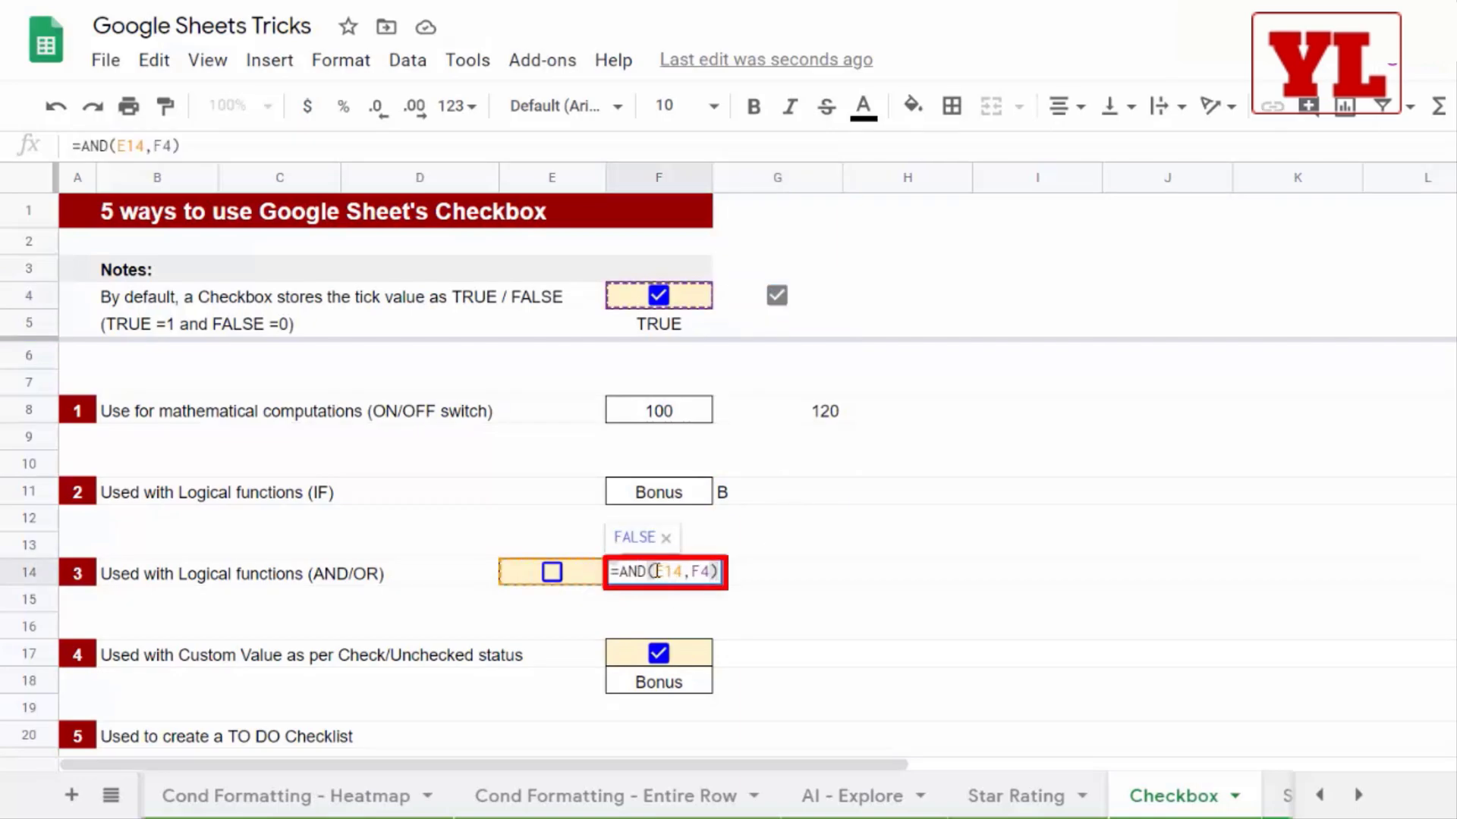
left_click_drag(657, 571, 710, 572)
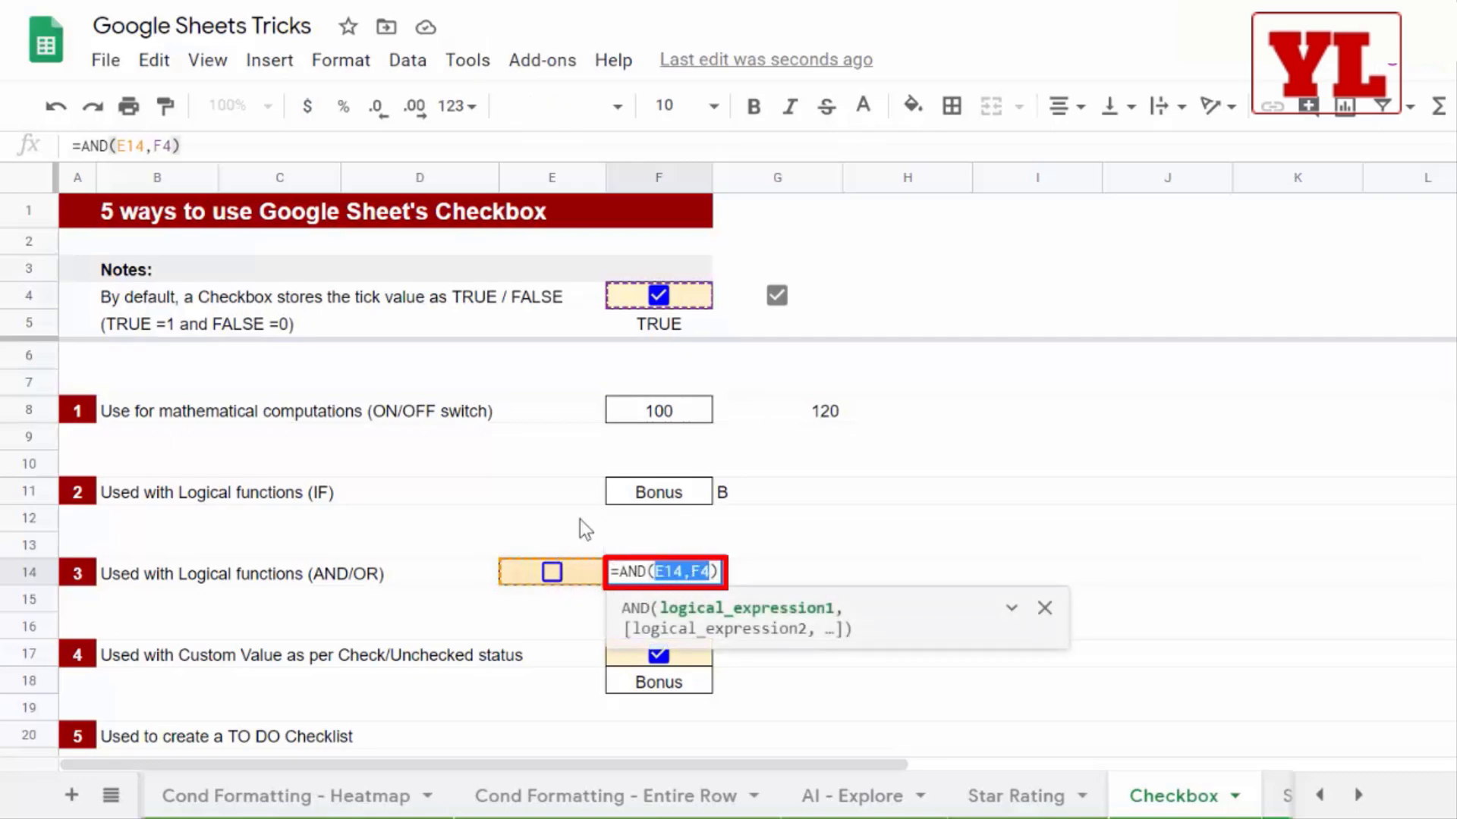
left_click(666, 570)
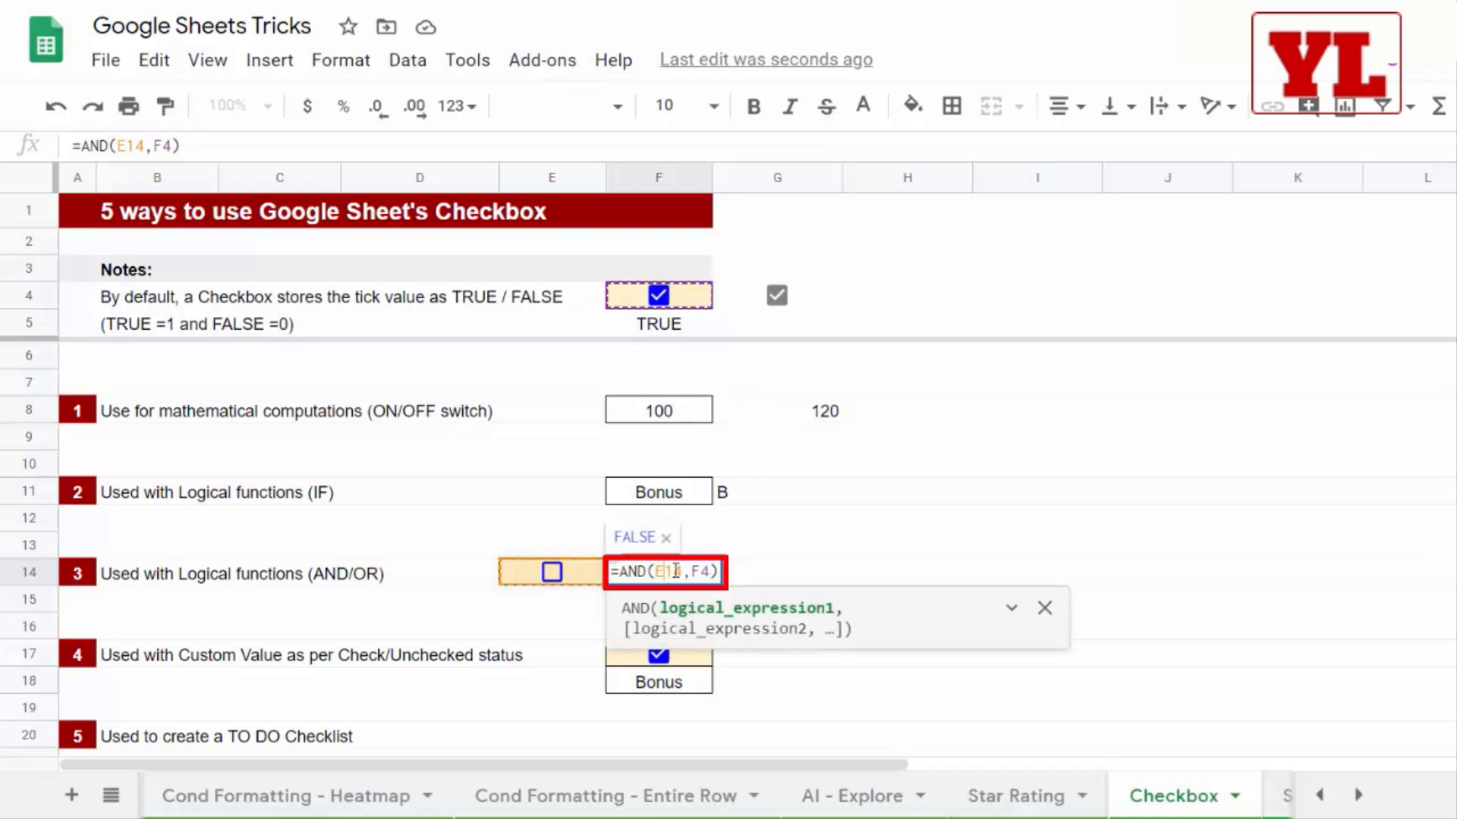
key("Escape")
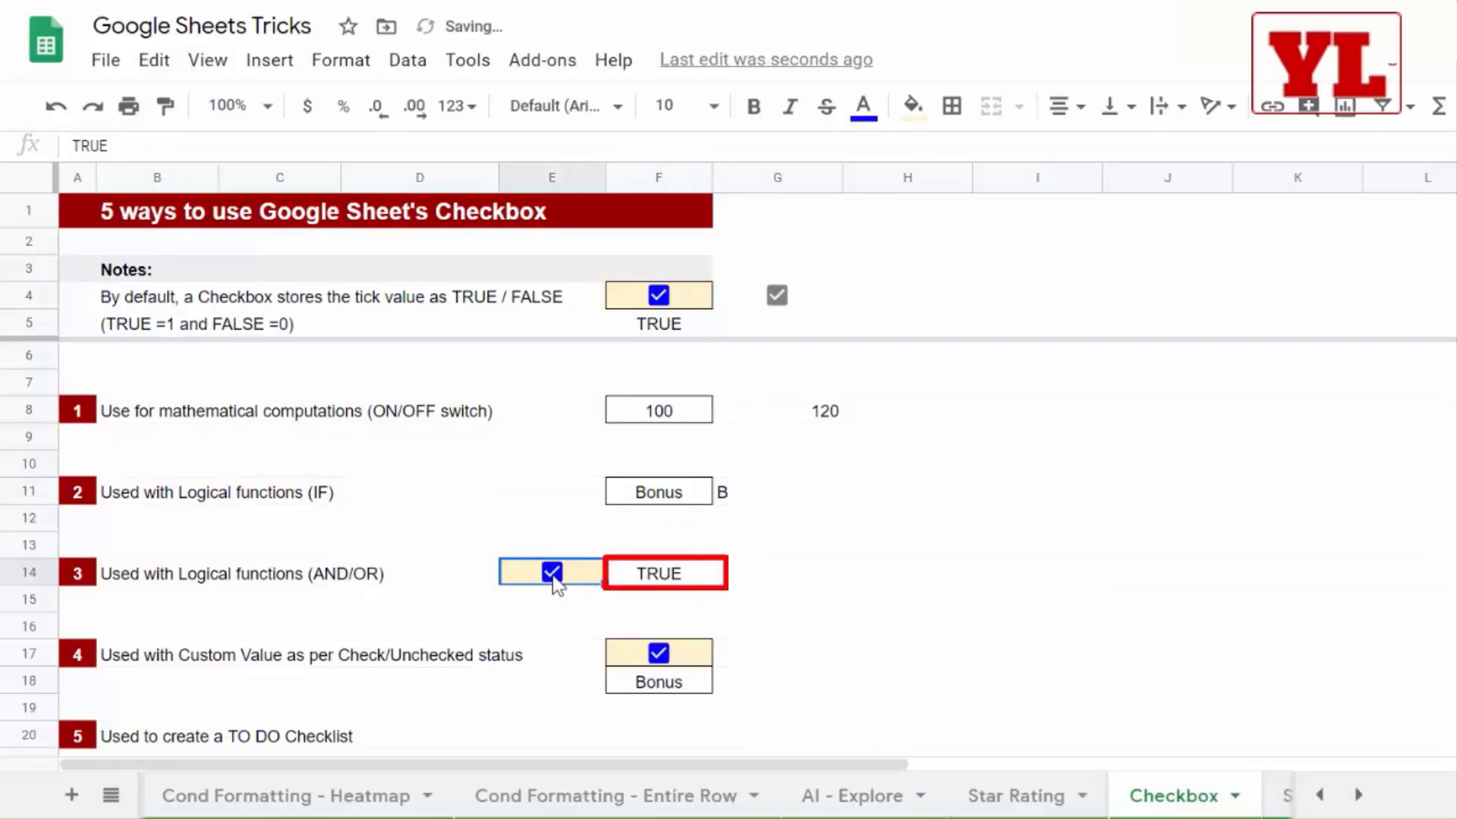
left_click(553, 572)
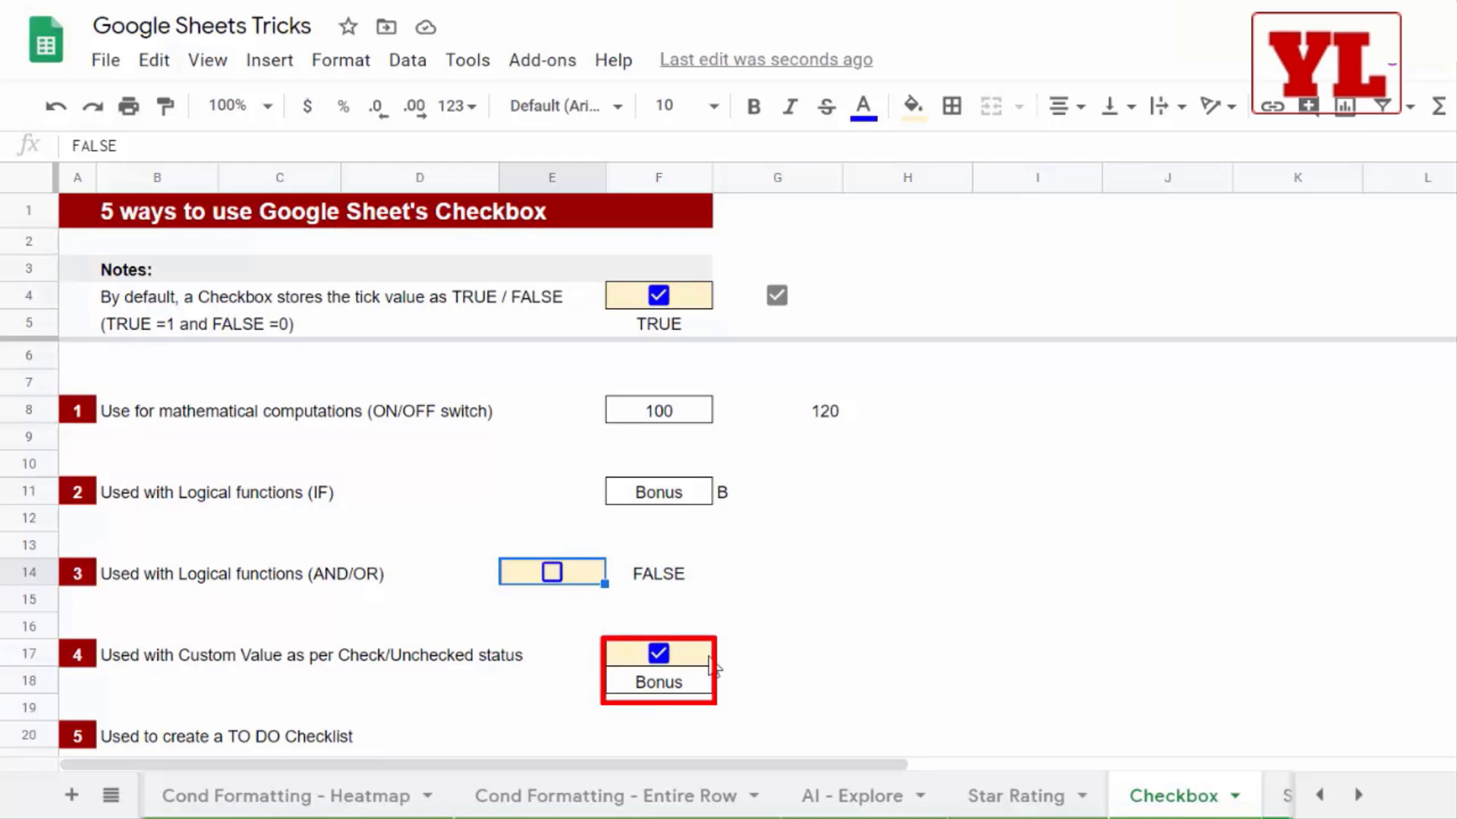
Toggle the F17 checkbox between Bonus and No Bonus, leaving it unticked.
left_click(658, 654)
left_click(659, 654)
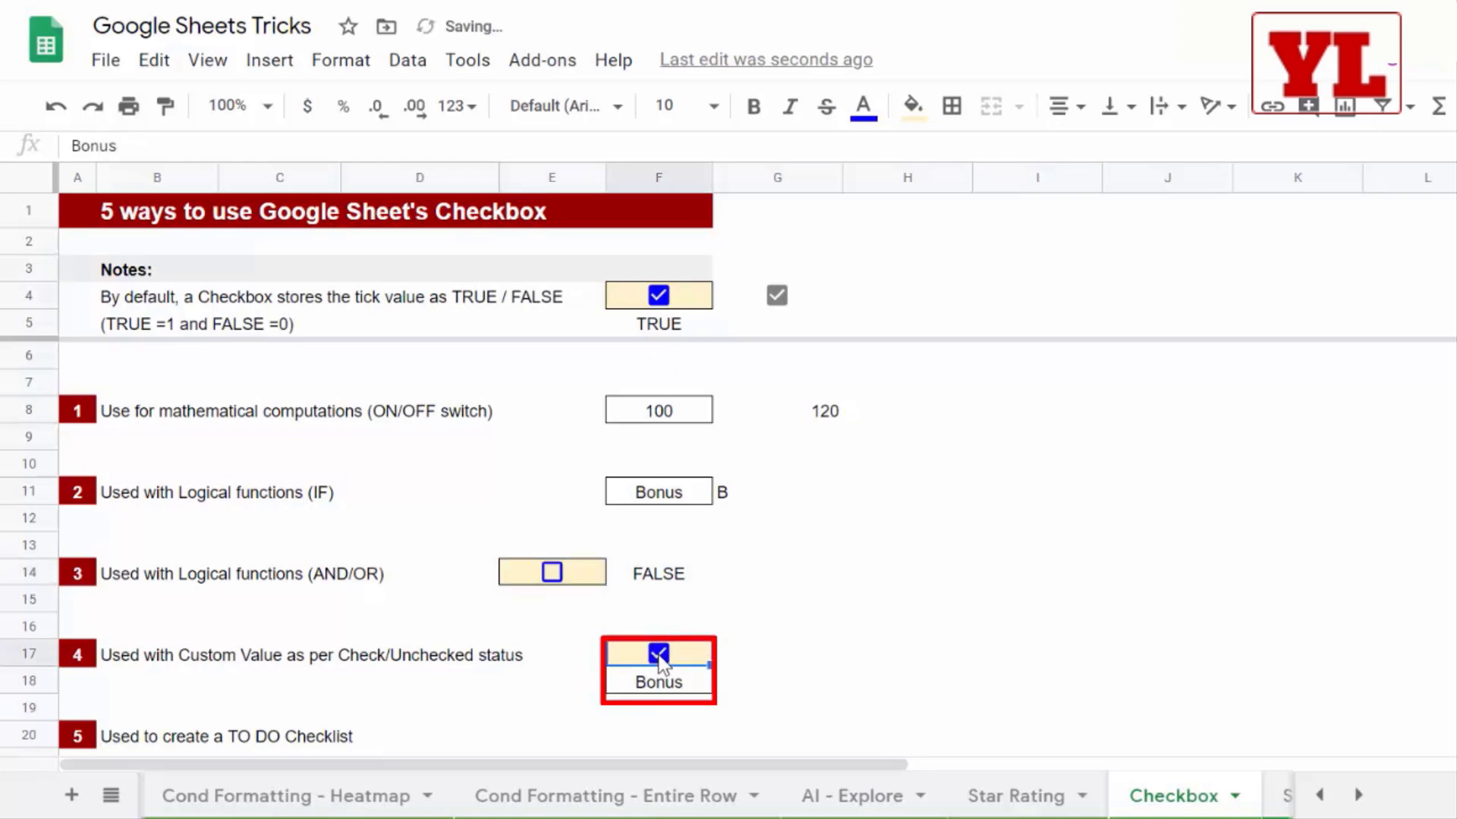
left_click(658, 654)
Set G17's validation to Checkbox with custom values B when ticked and NB when unticked.
left_click(782, 645)
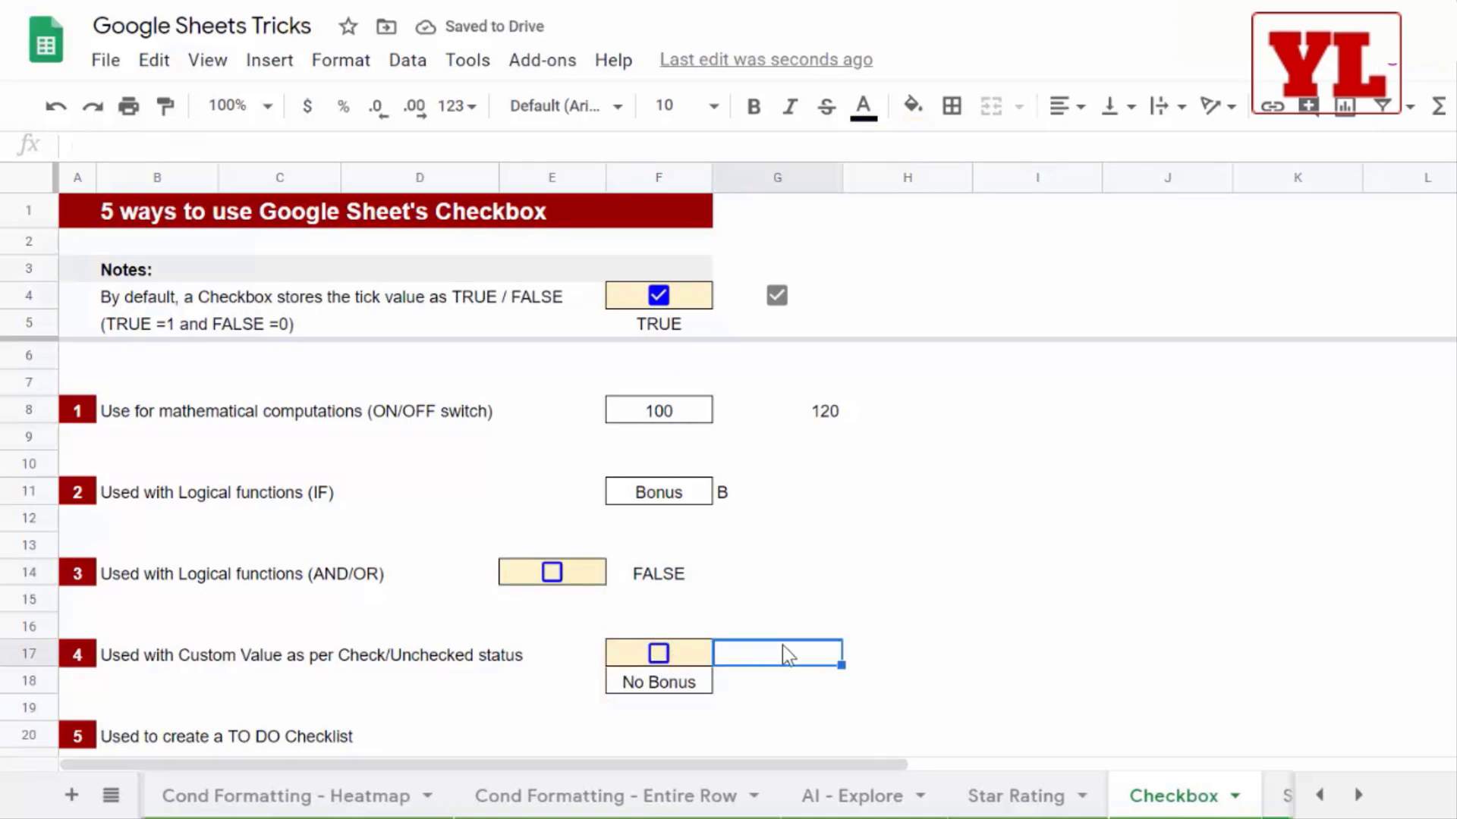
left_click(418, 66)
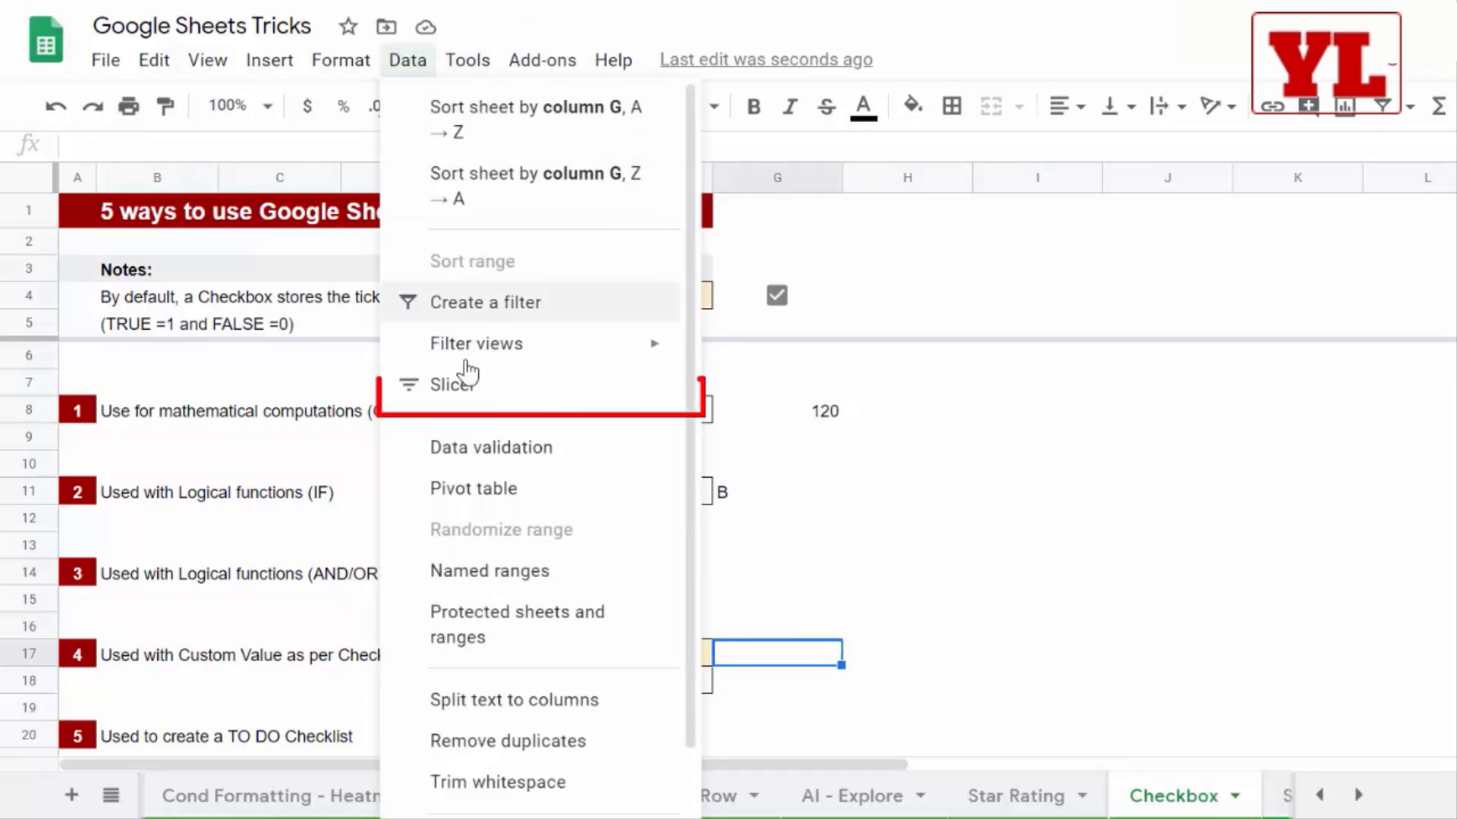
left_click(490, 410)
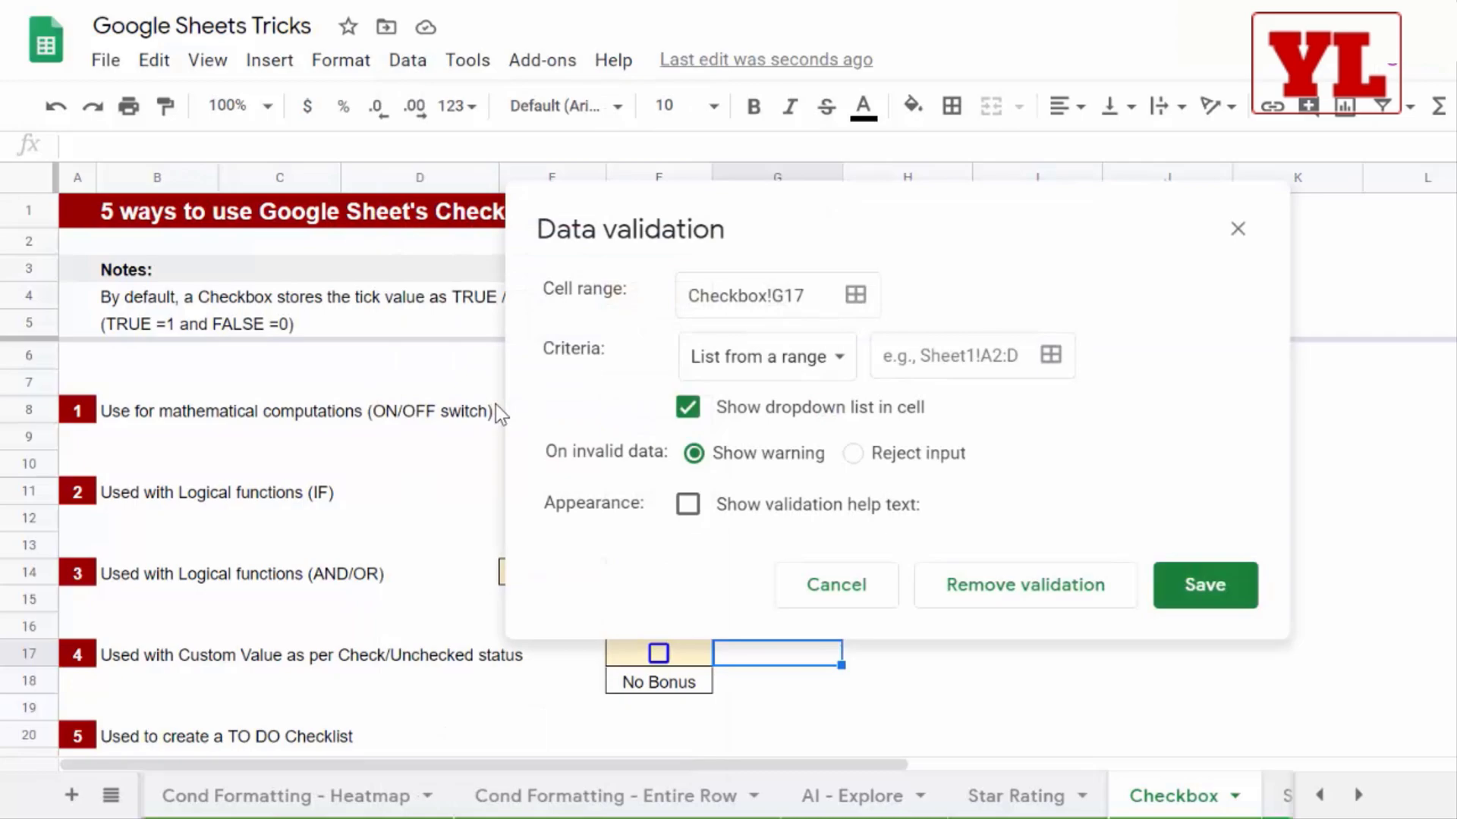
left_click(741, 357)
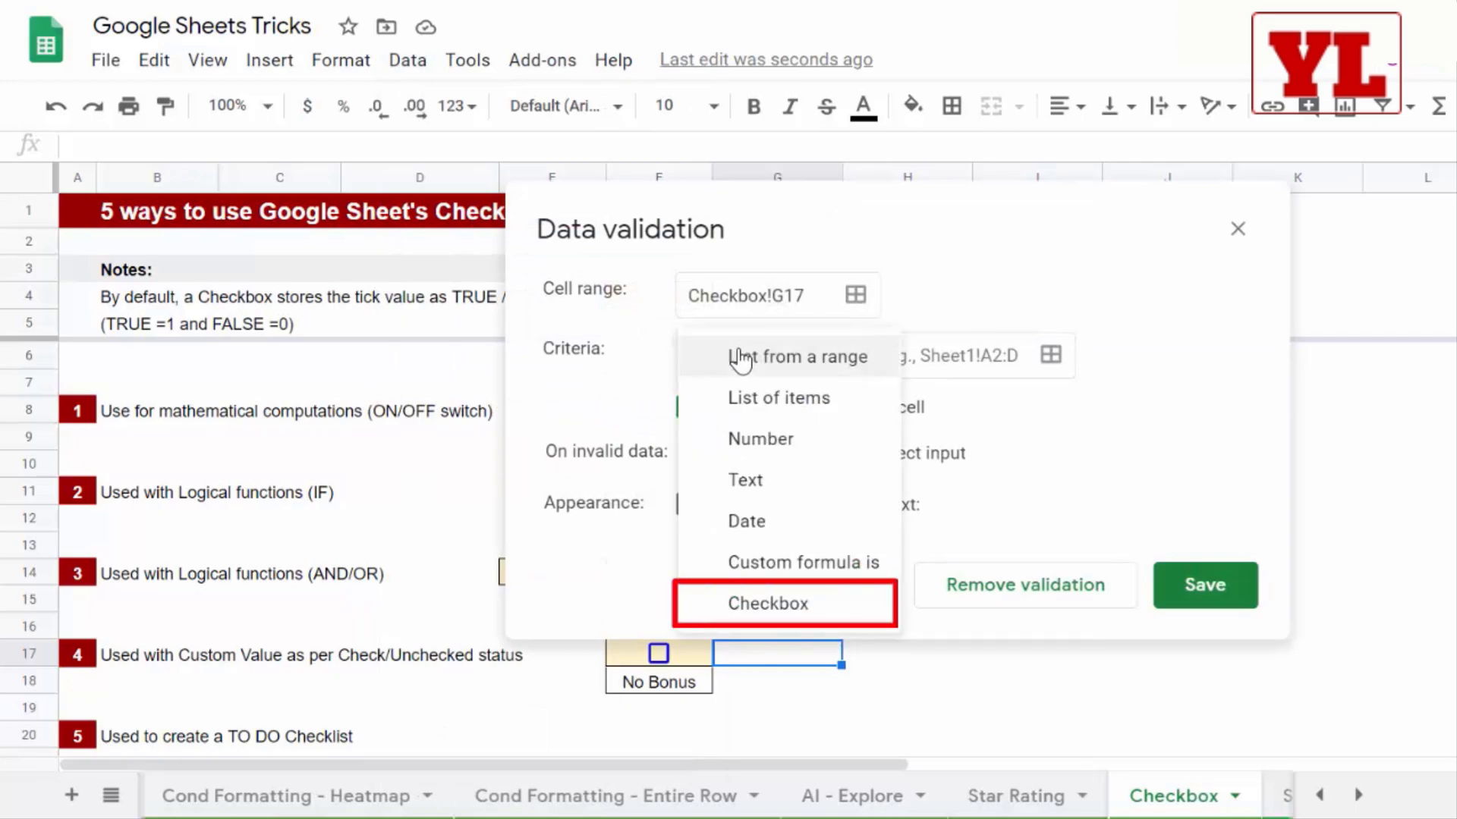
left_click(745, 603)
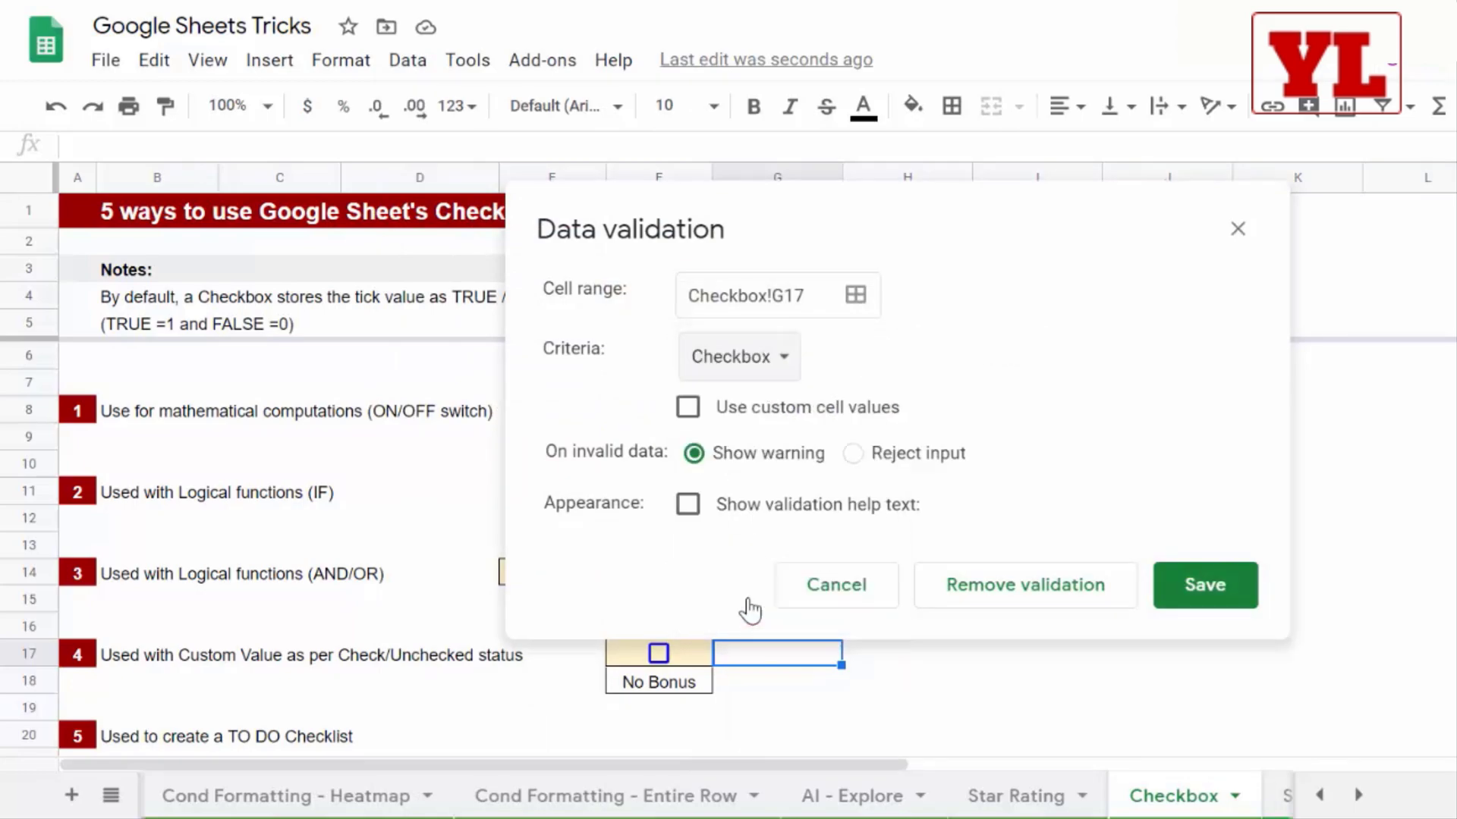
left_click(688, 410)
left_click(884, 463)
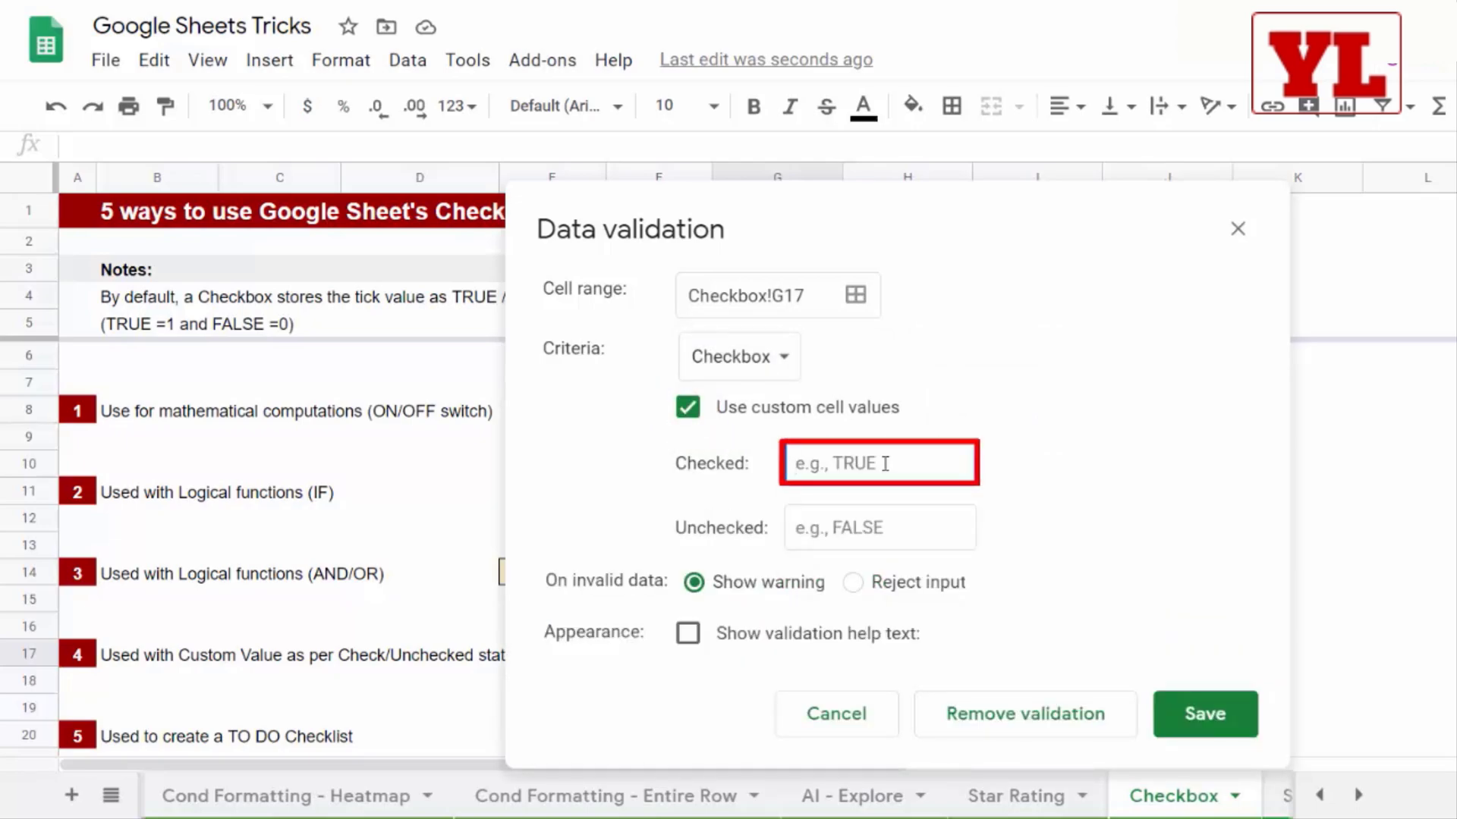
type("B")
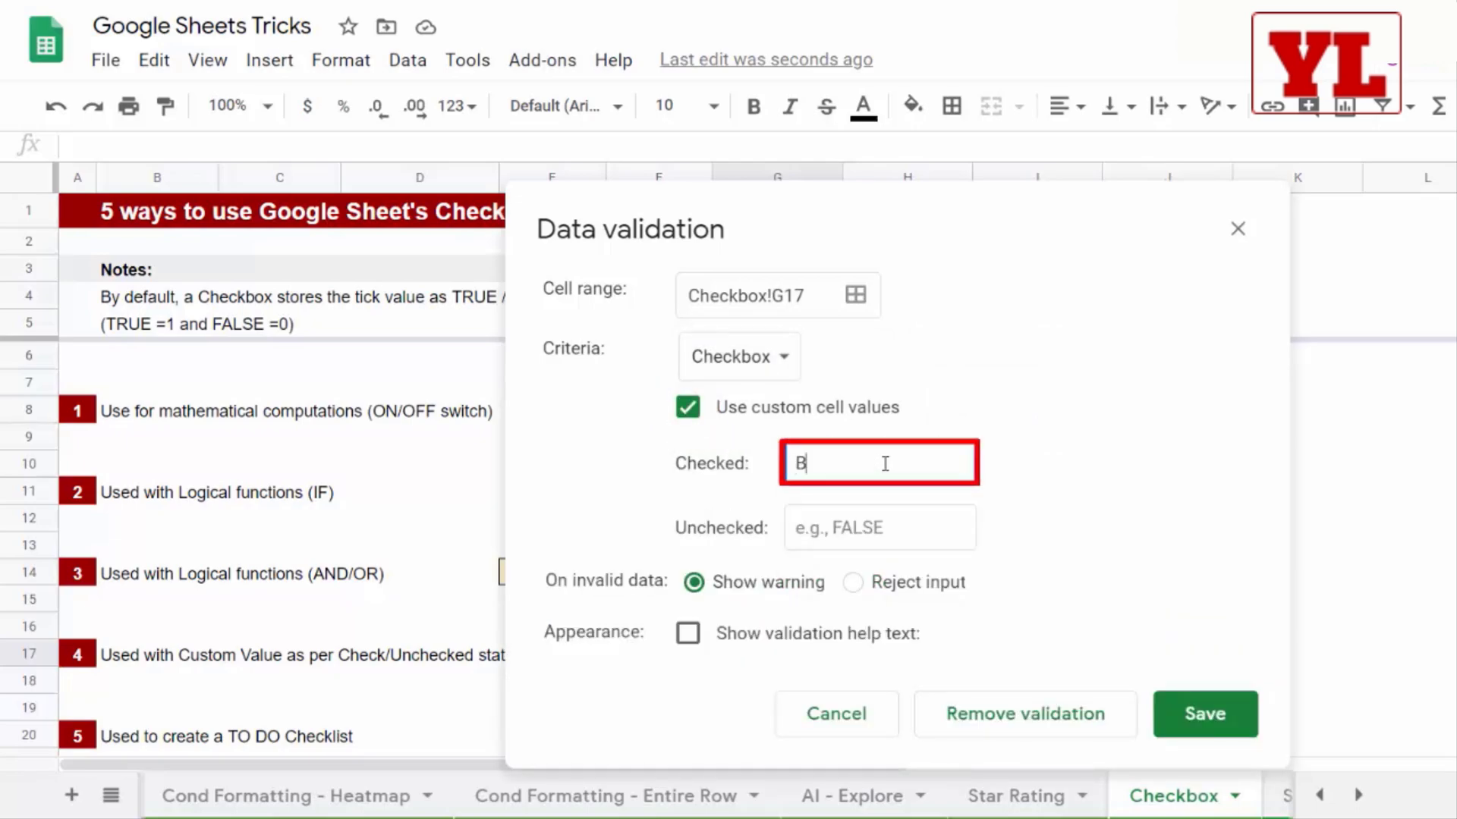
left_click(850, 526)
type("NB")
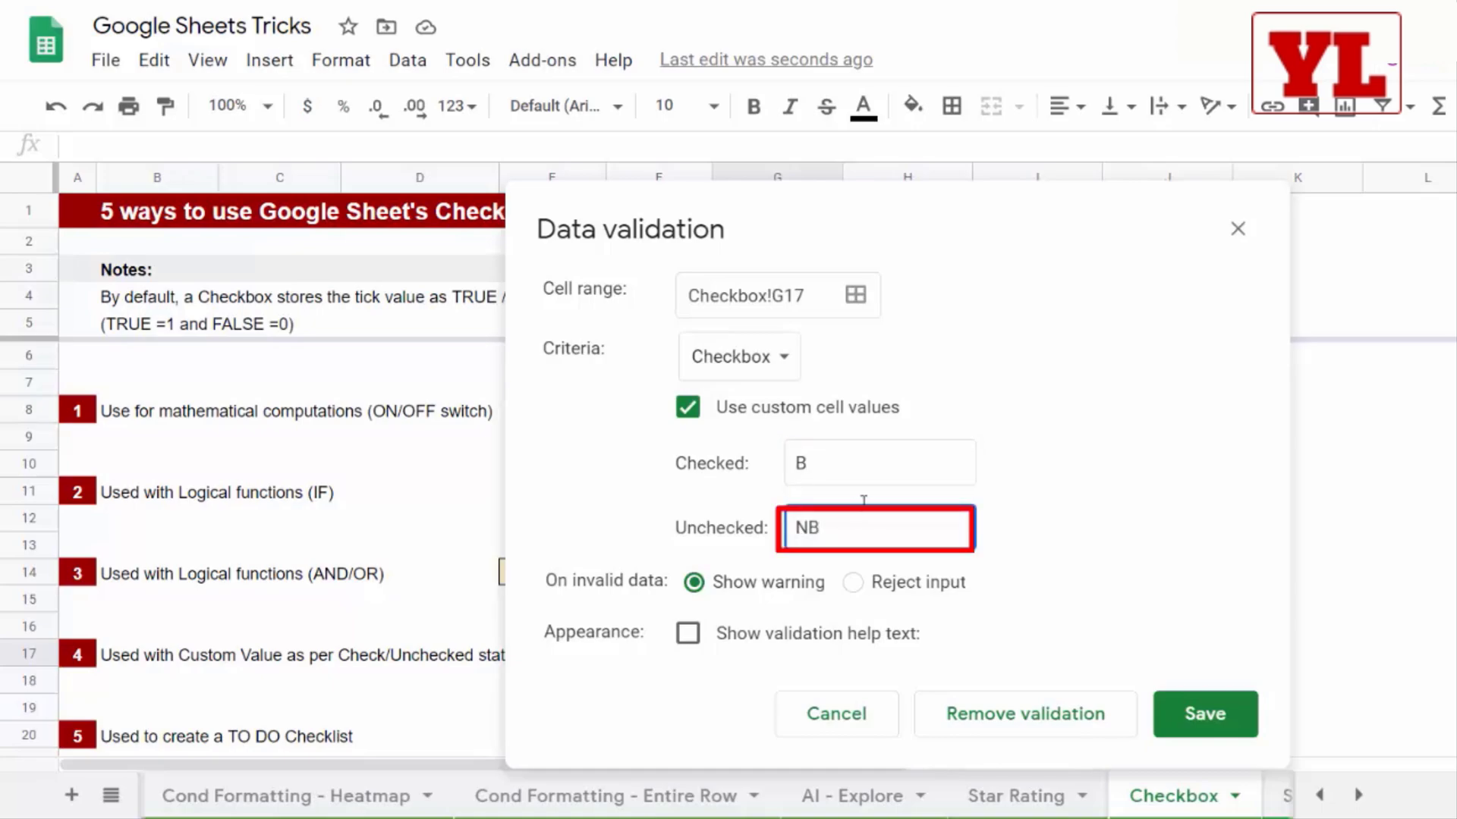
Save G17's checkbox rule and toggle it between B and NB, leaving it ticked.
left_click(1210, 714)
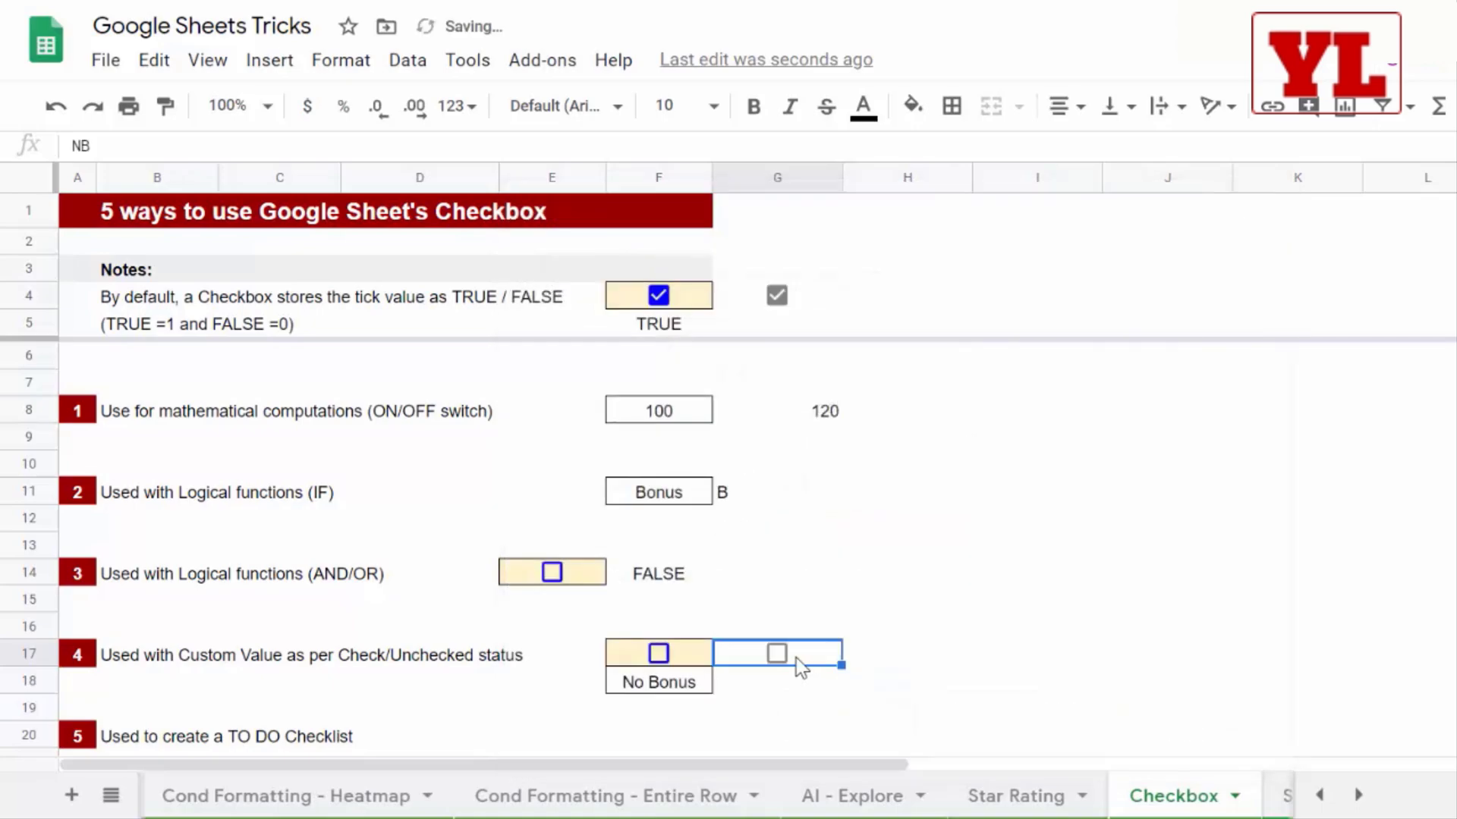
left_click(777, 653)
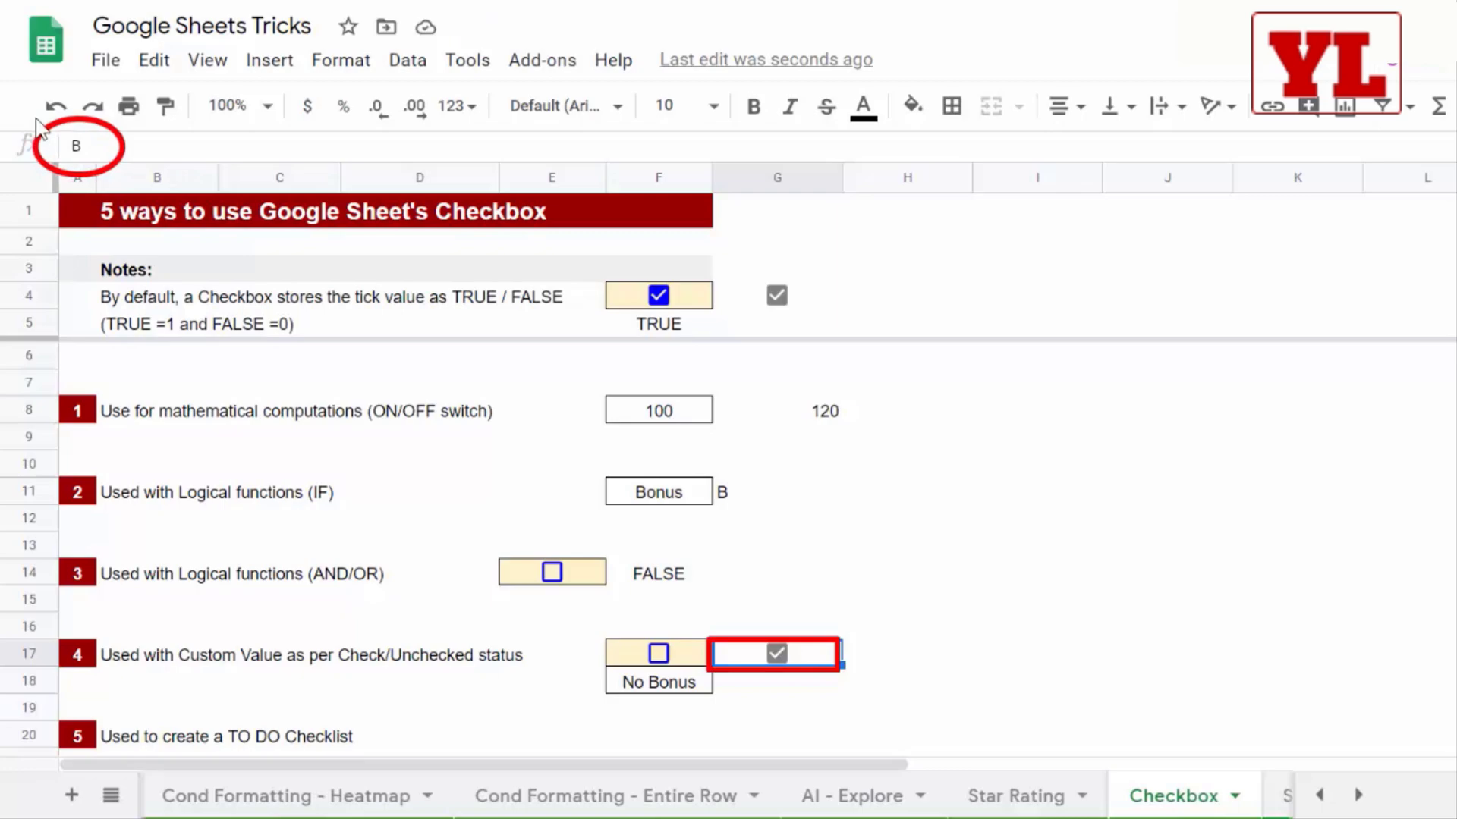
left_click(777, 653)
left_click(777, 654)
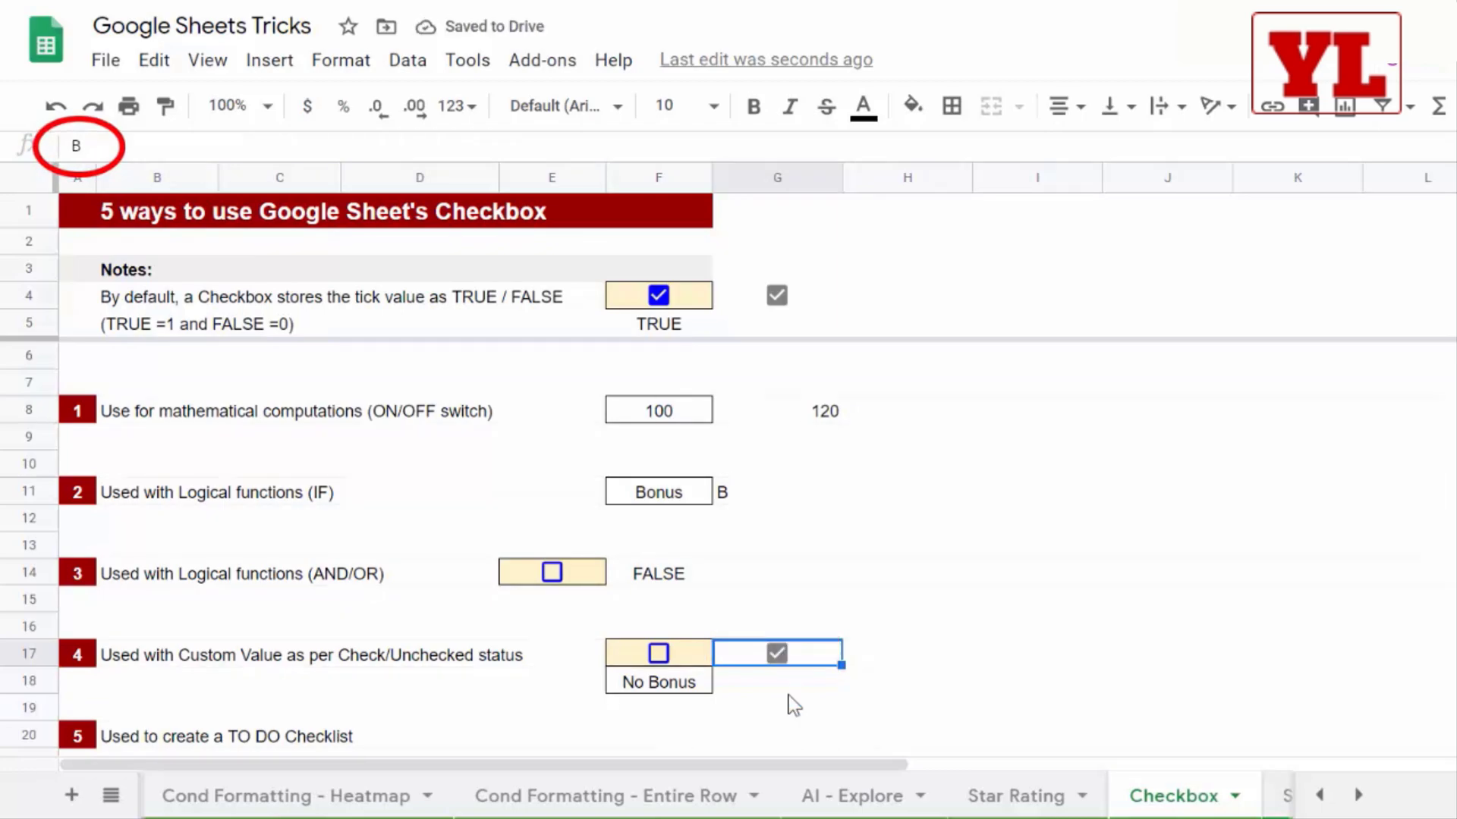
Enter =G17 in G18 so it displays the checkbox's stored value B.
left_click(789, 686)
type("=")
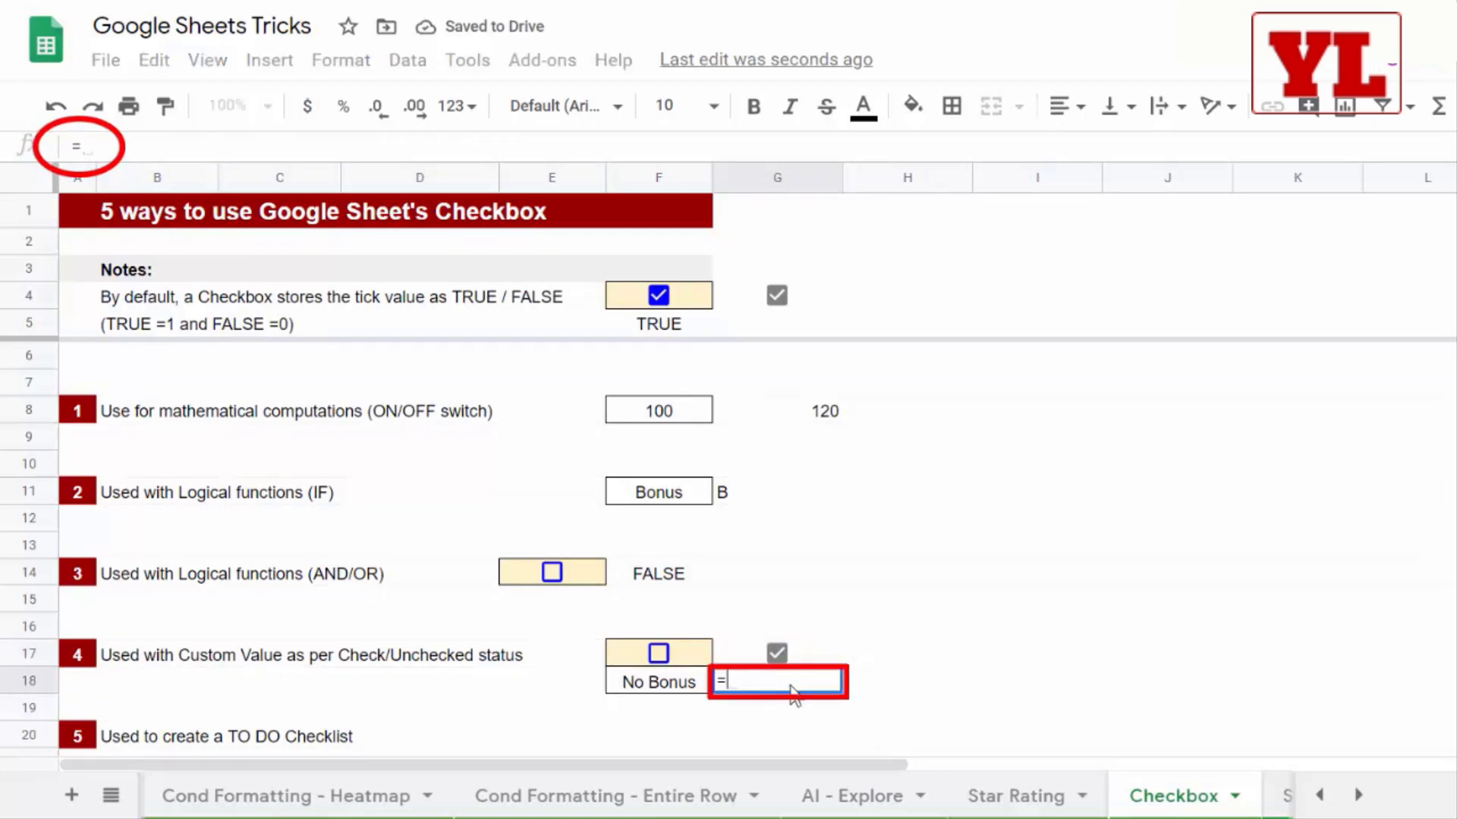
type("G17")
key("Return")
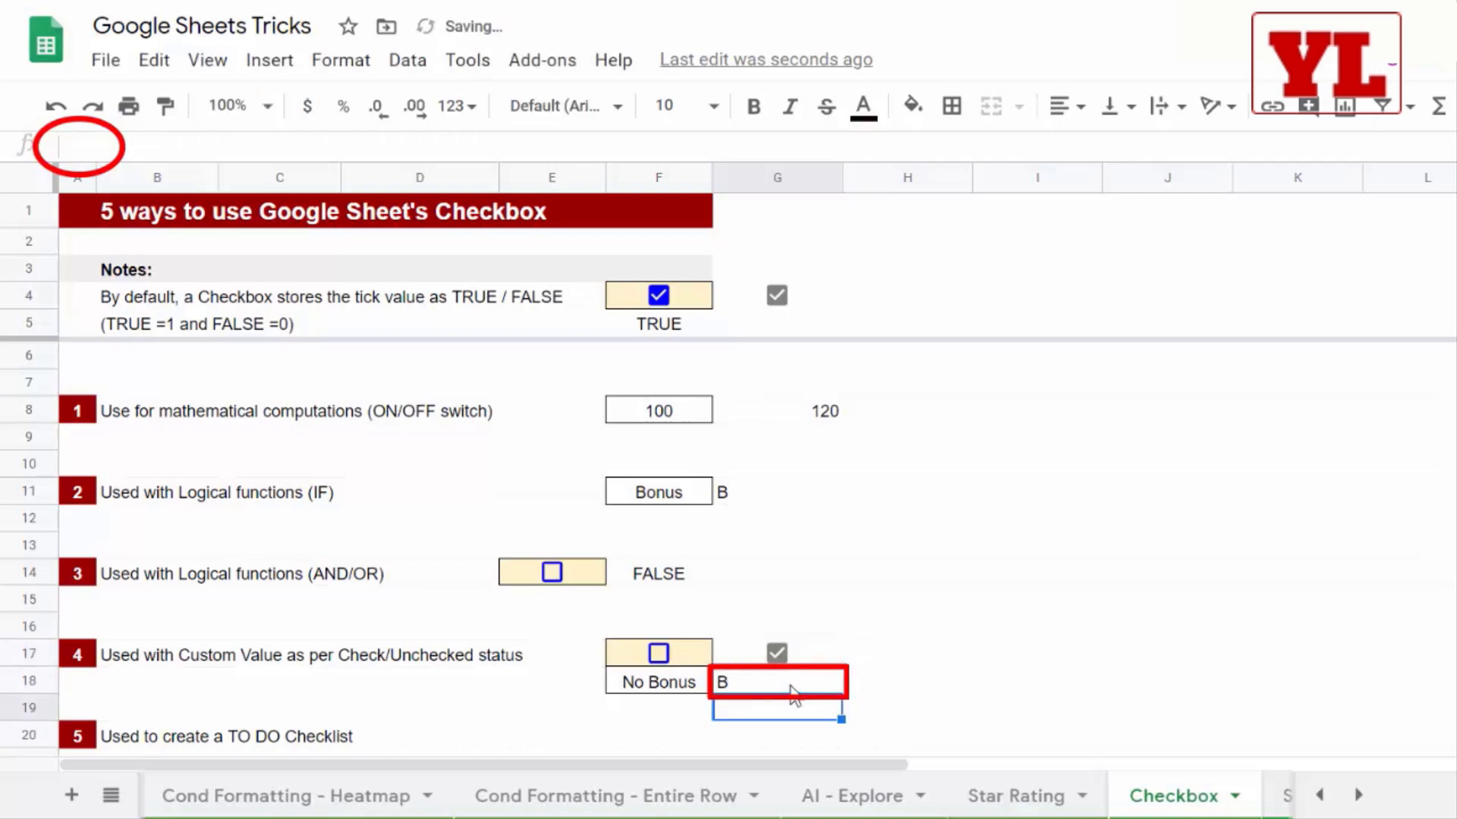
left_click(790, 687)
left_click(782, 661)
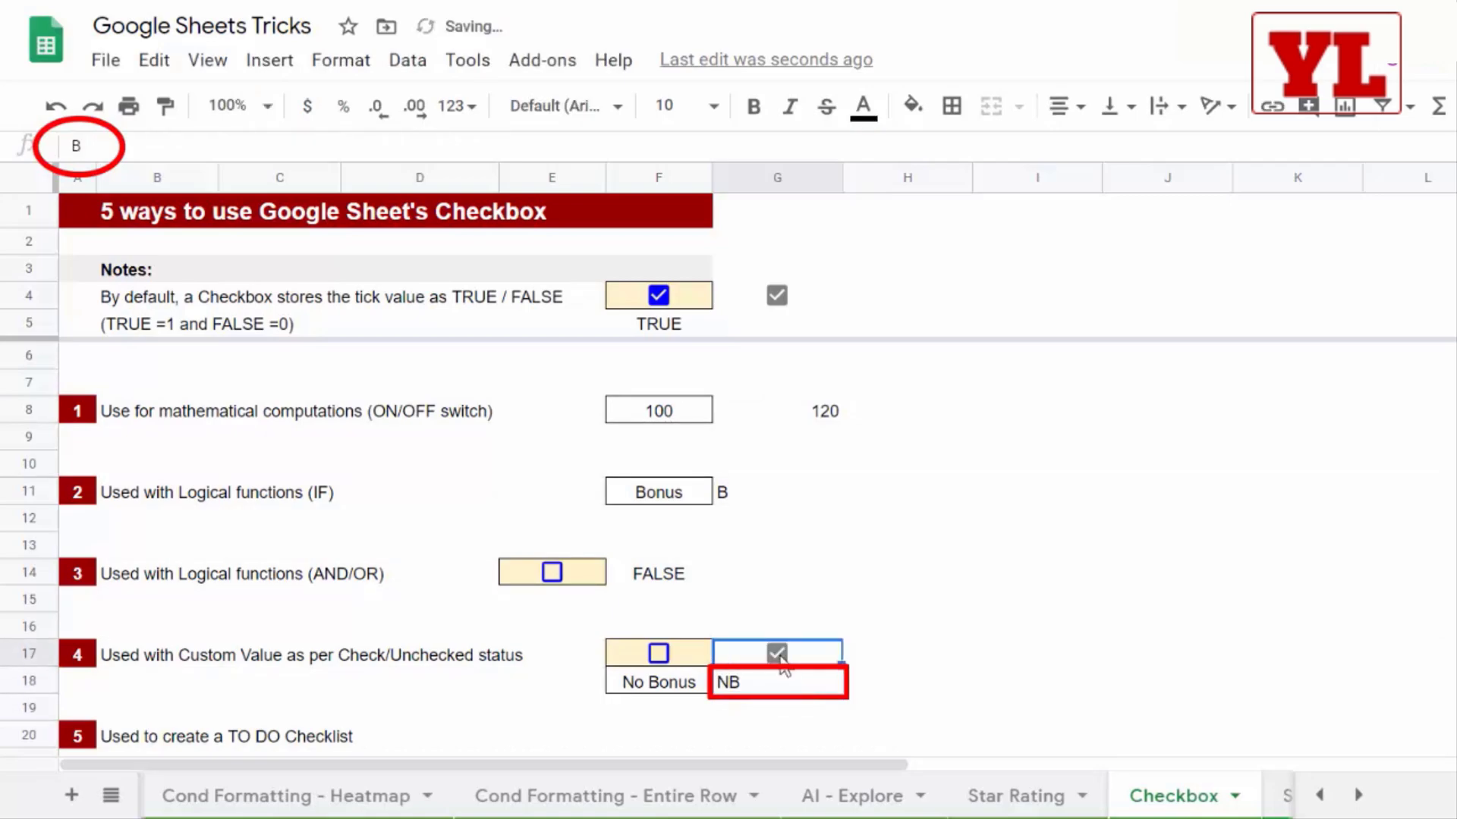
Toggle the three Bonus Eligible checkboxes, leaving only the first employee ticked.
scroll(575, 639, "down", 3)
scroll(575, 638, "down", 1)
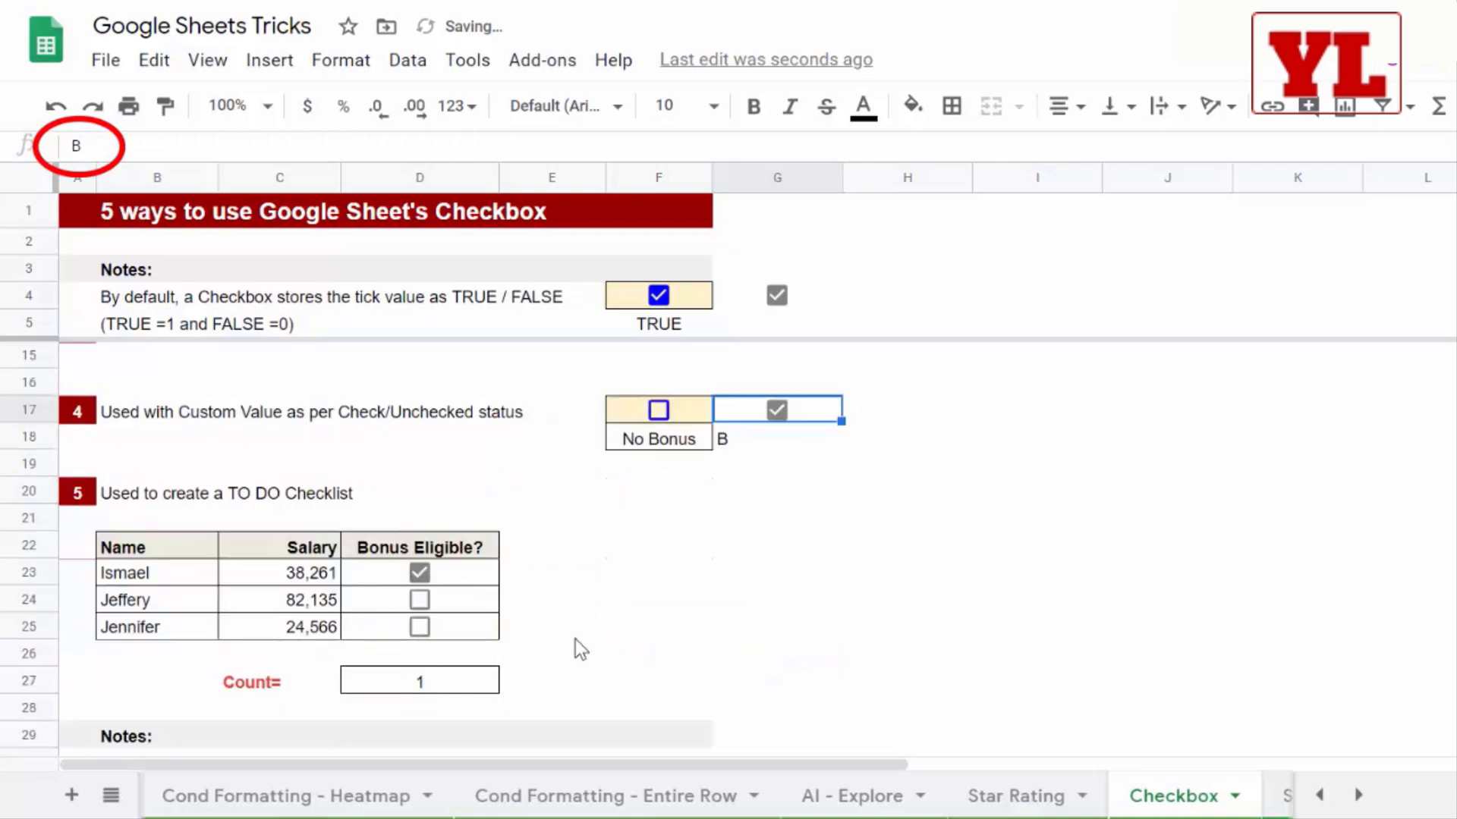
left_click(420, 599)
left_click(419, 626)
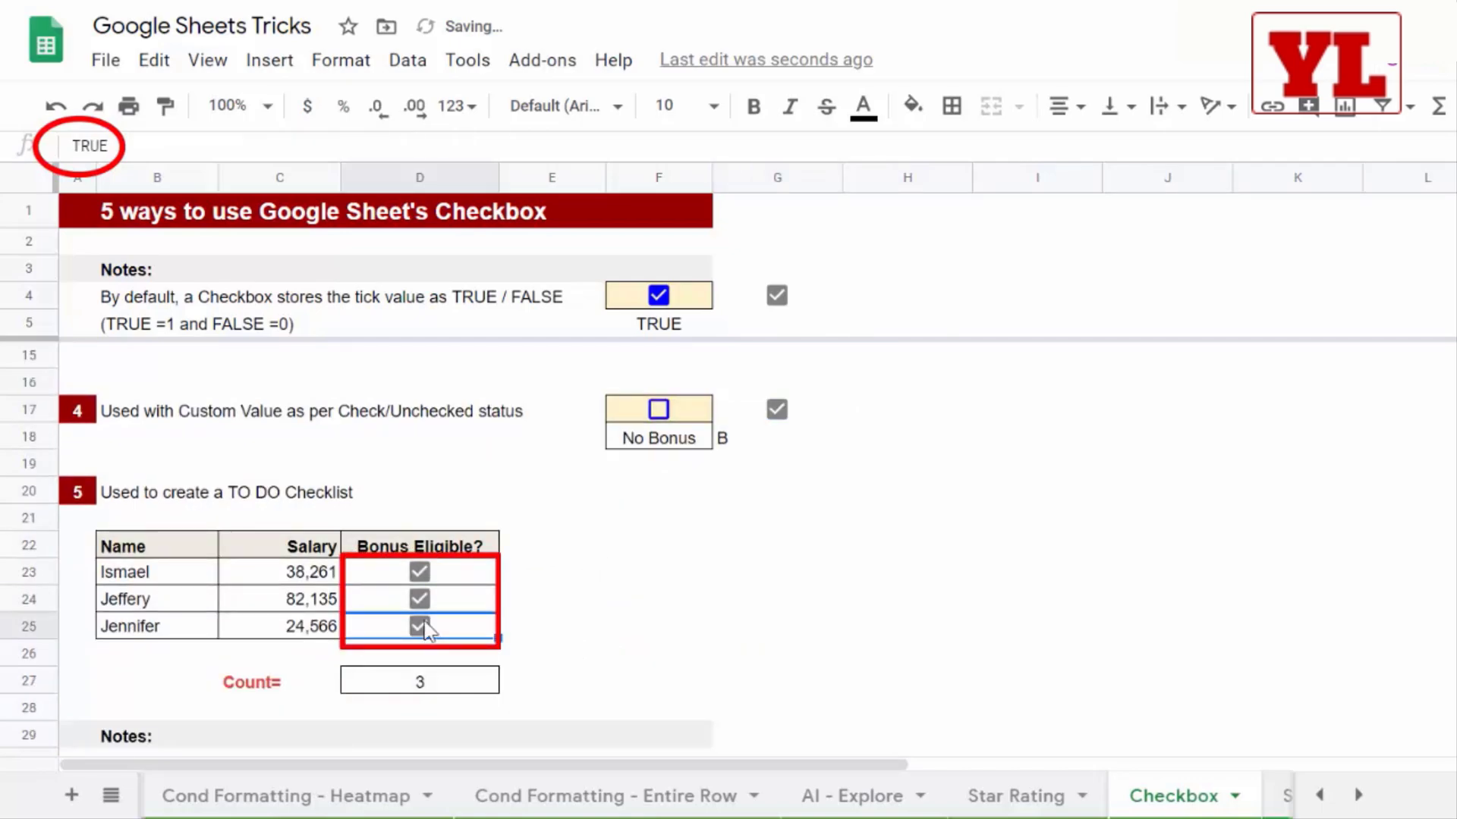
left_click(420, 598)
left_click(420, 572)
left_click(419, 599)
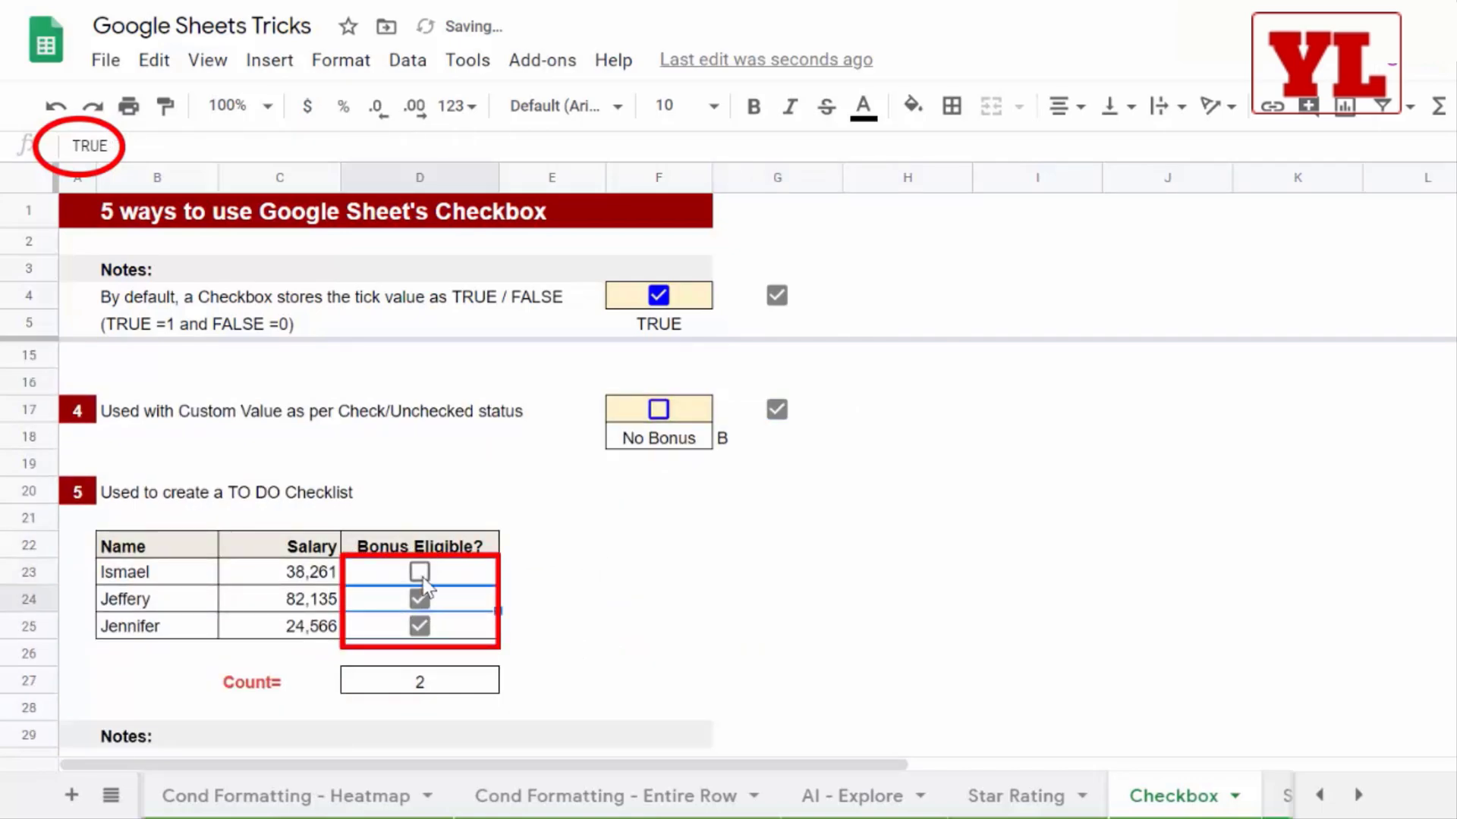
left_click(420, 572)
left_click(419, 598)
left_click(419, 626)
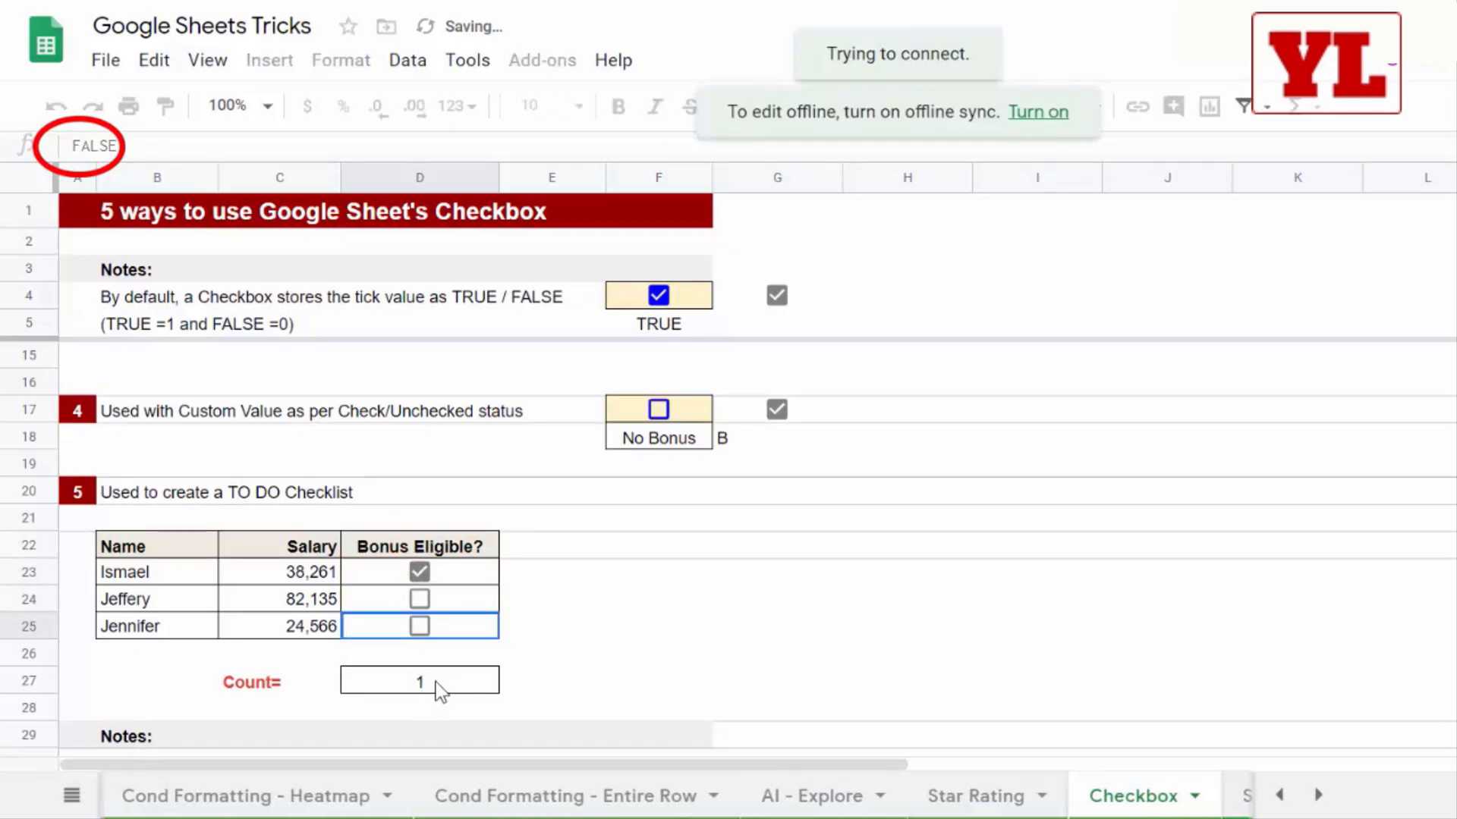
Review D27's =COUNTIF(D23:D25,TRUE), then tick the second employee so the count reads 2.
left_click(435, 682)
scroll(435, 682, "down", 1)
double_click(422, 604)
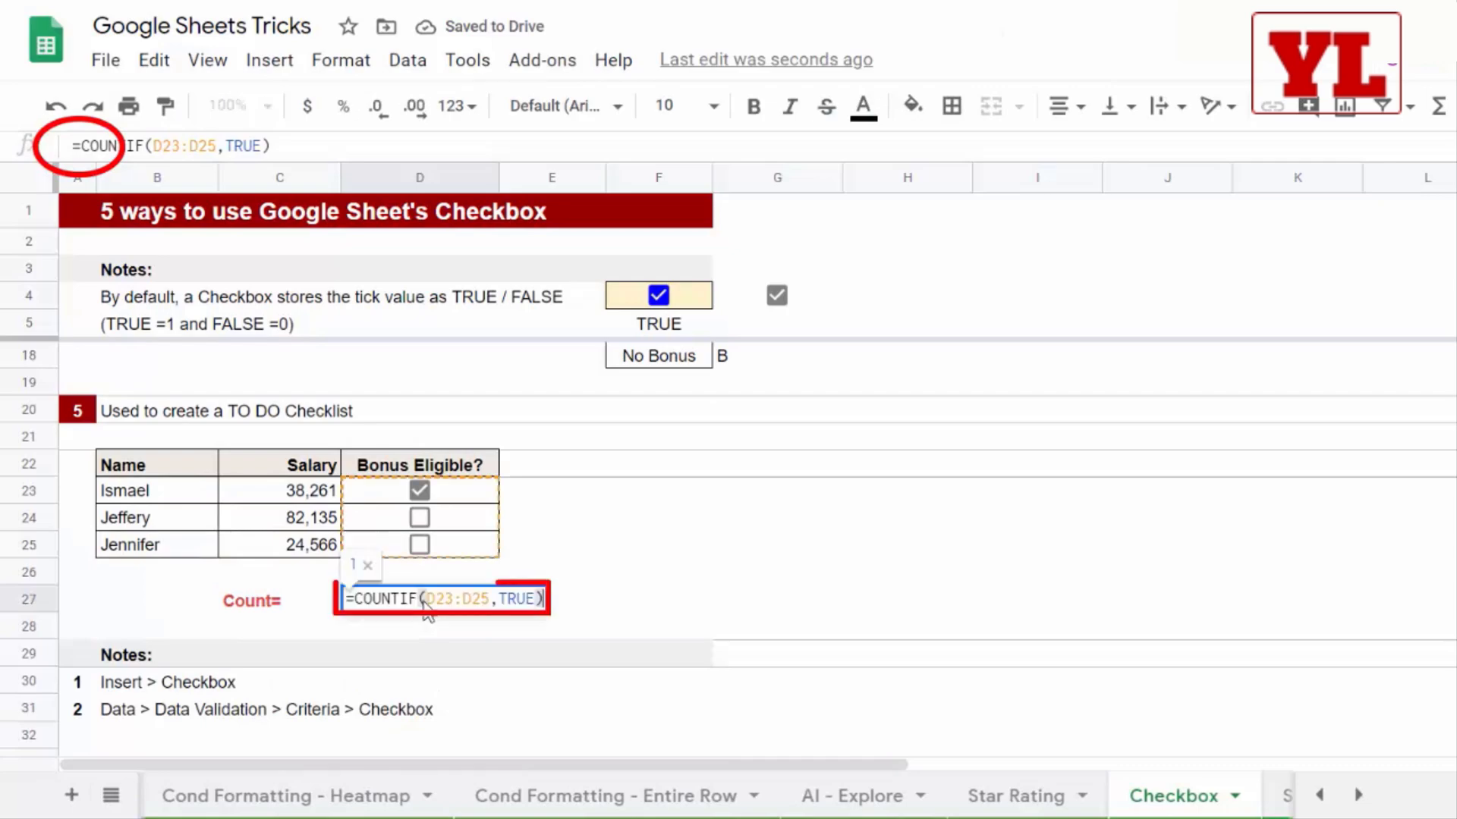
key("ctrl+a")
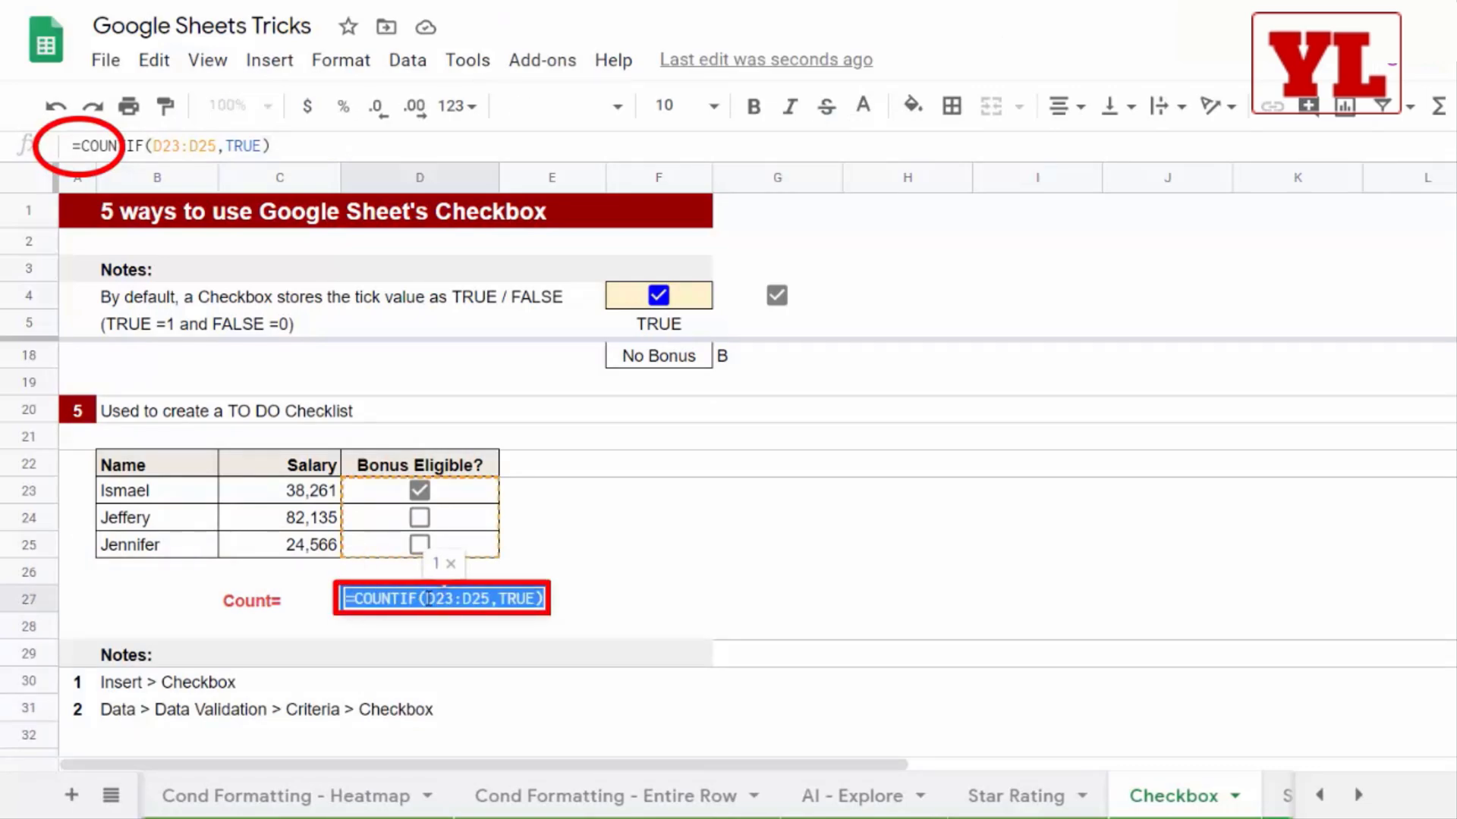
key("Home")
left_click_drag(498, 602, 537, 602)
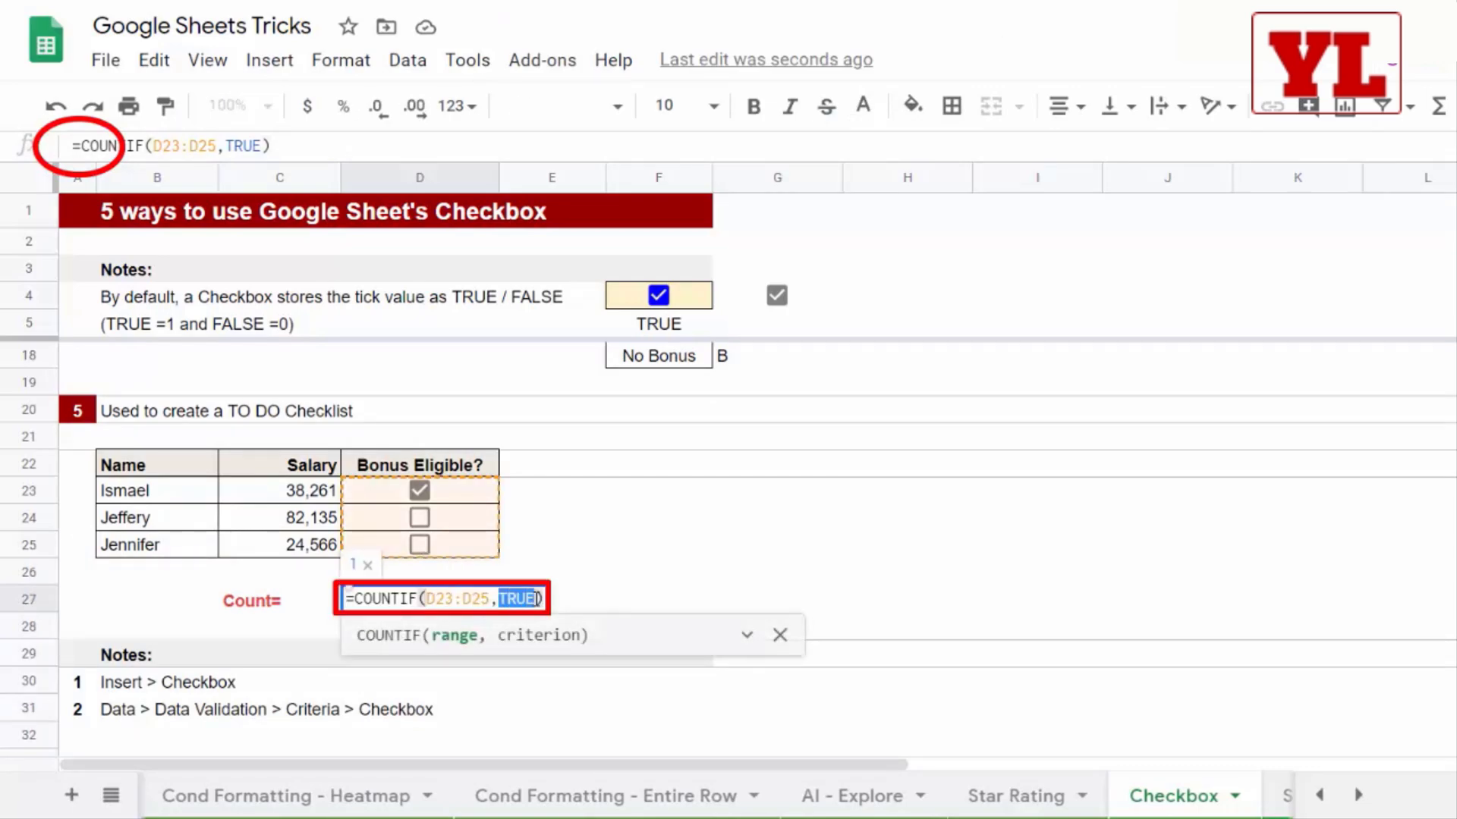
key("Escape")
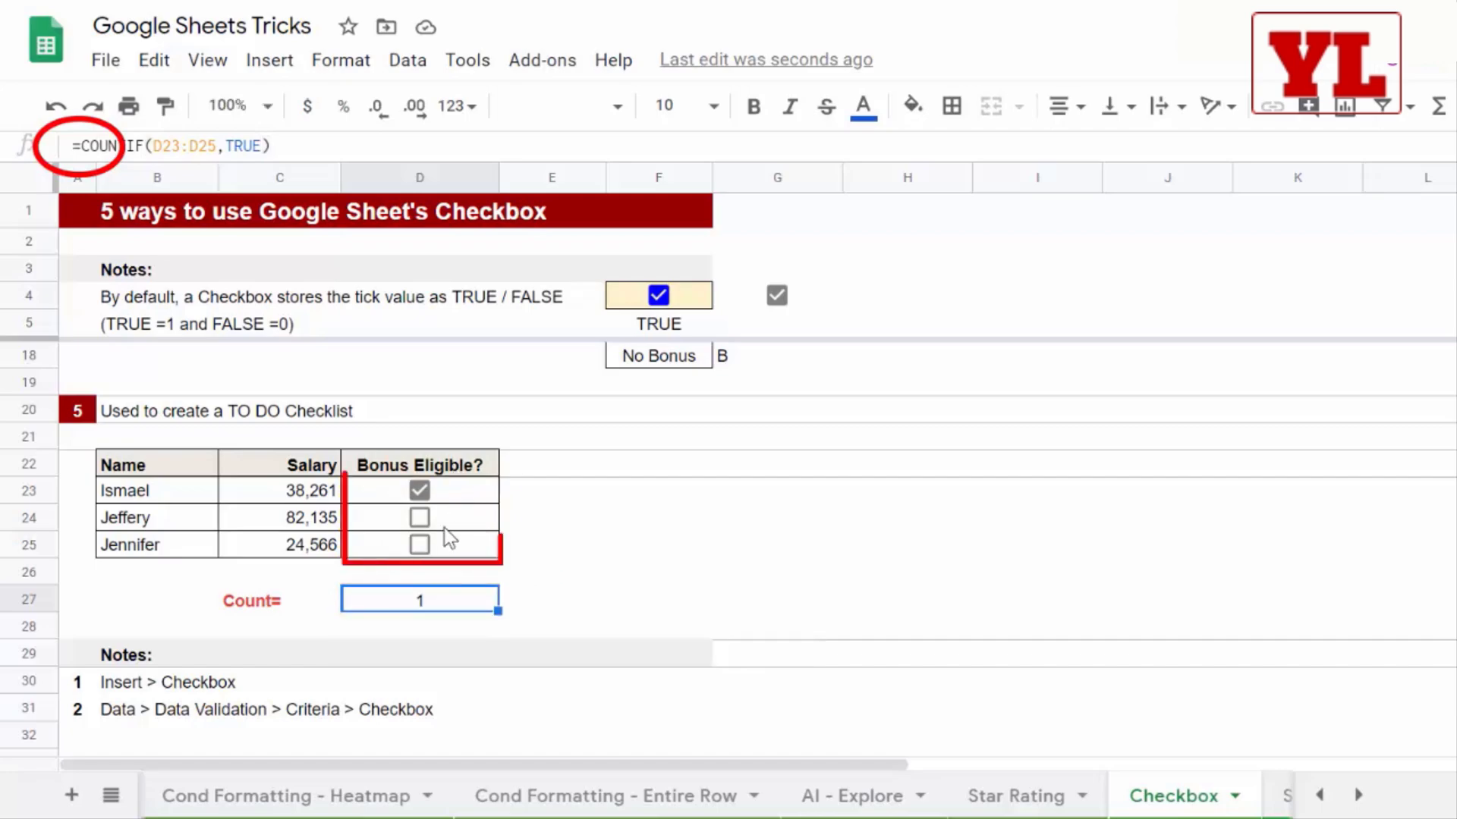
left_click(420, 518)
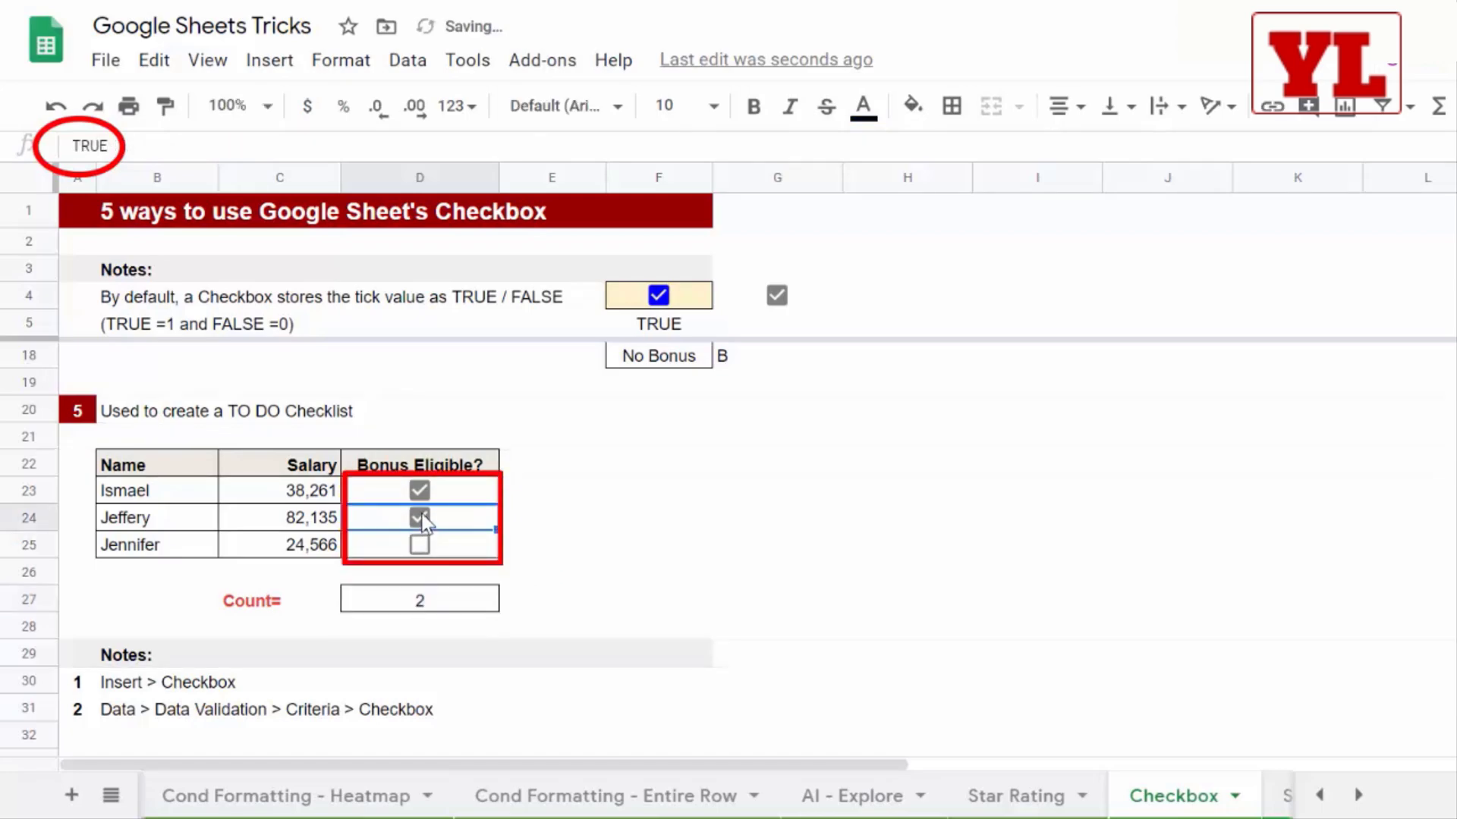
left_click(422, 604)
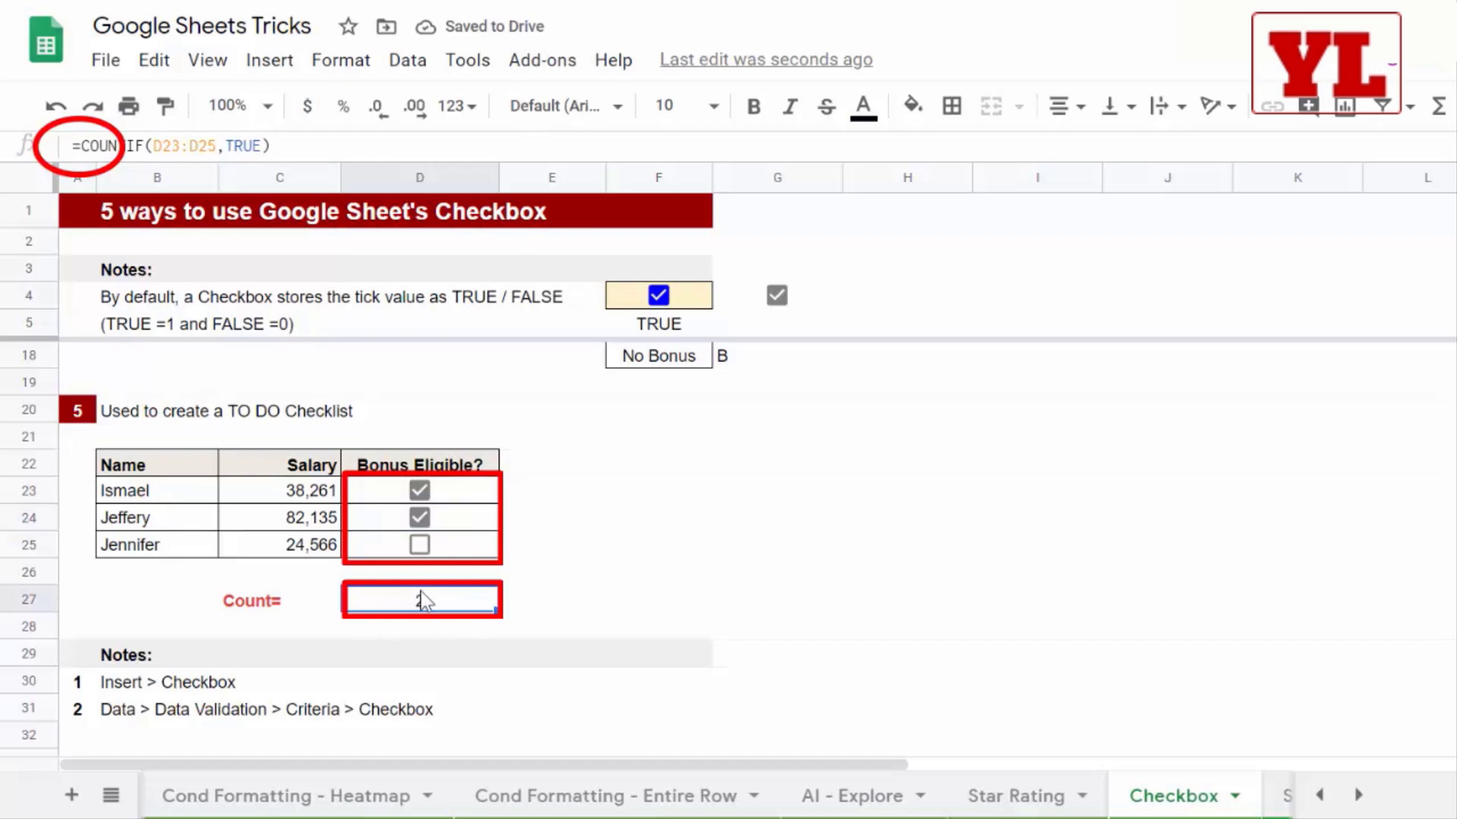
scroll(911, 654, "up", 5)
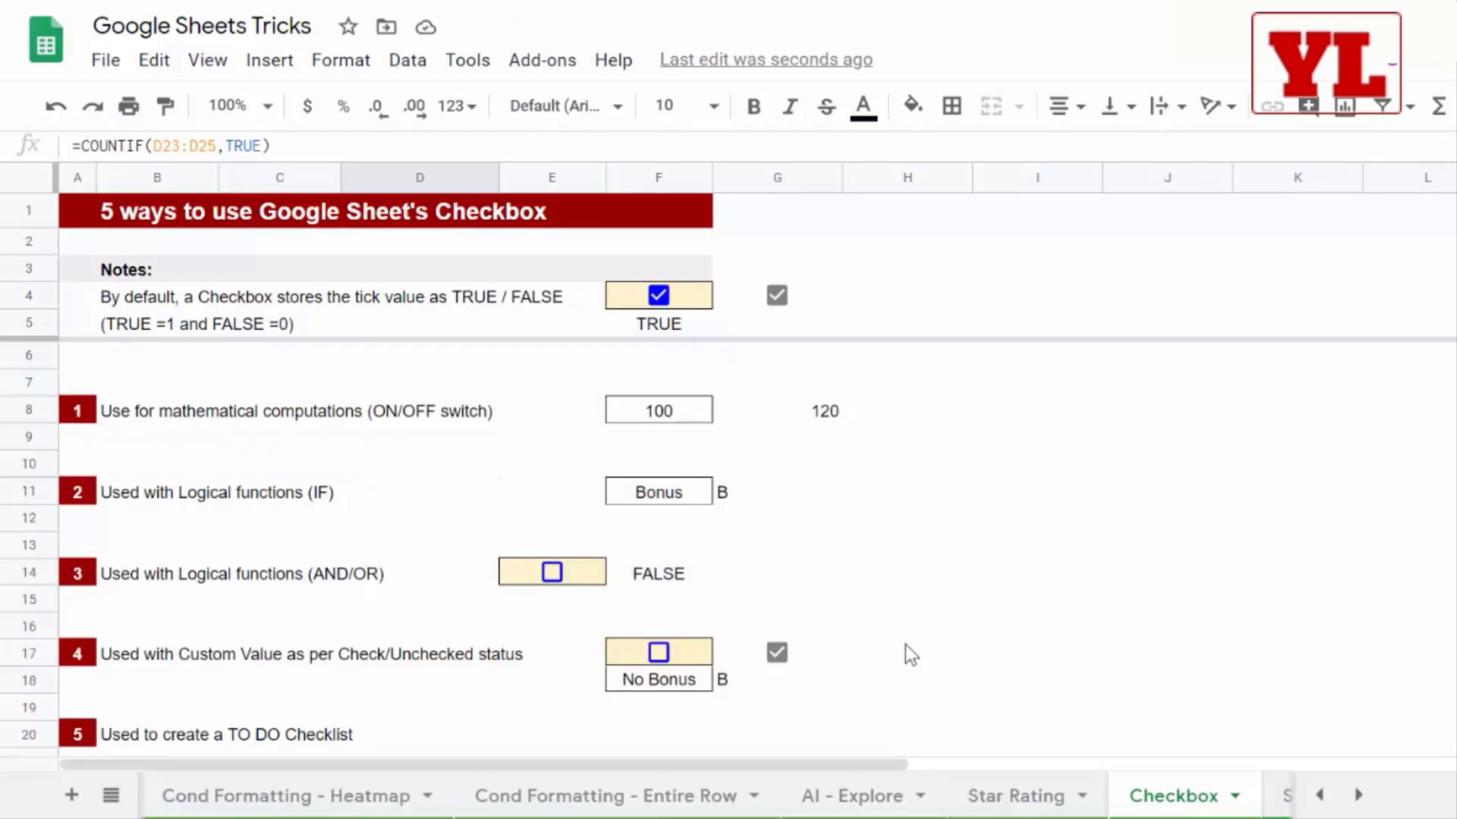